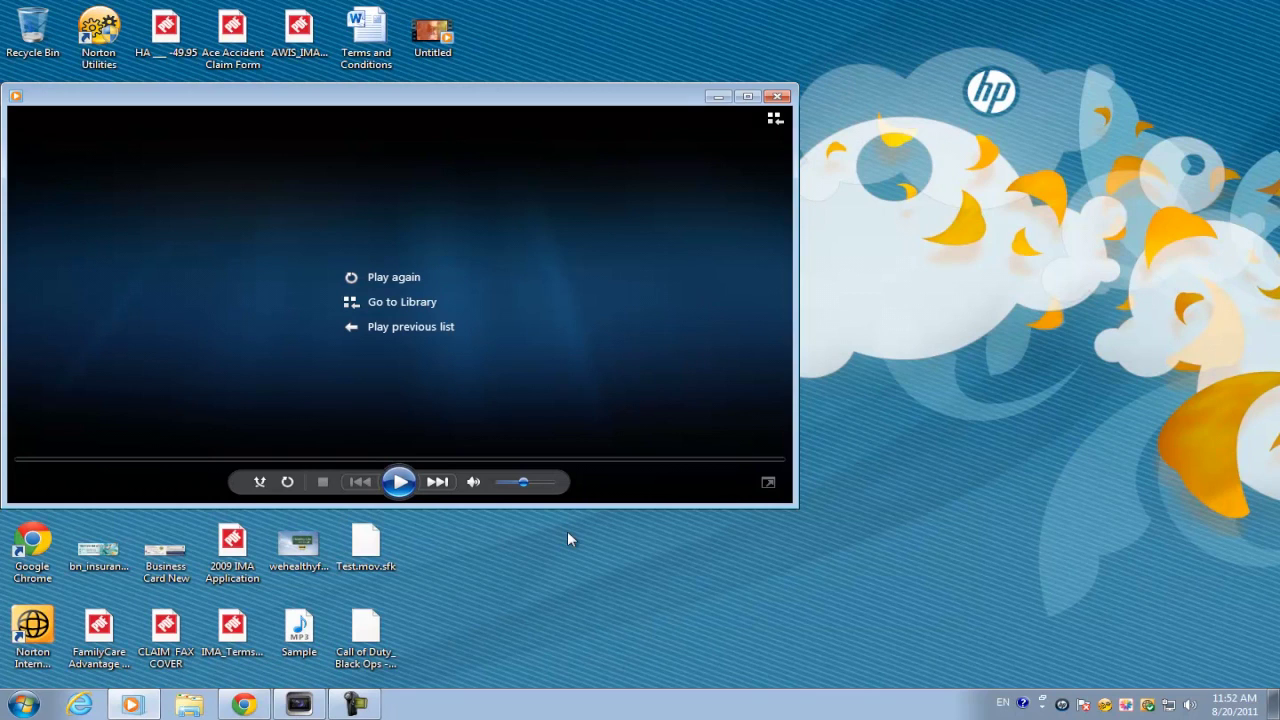
# Step: Replay the rendered Untitled video with volume at zero, then pause and restore Vegas Pro
pyautogui.click(298, 704)
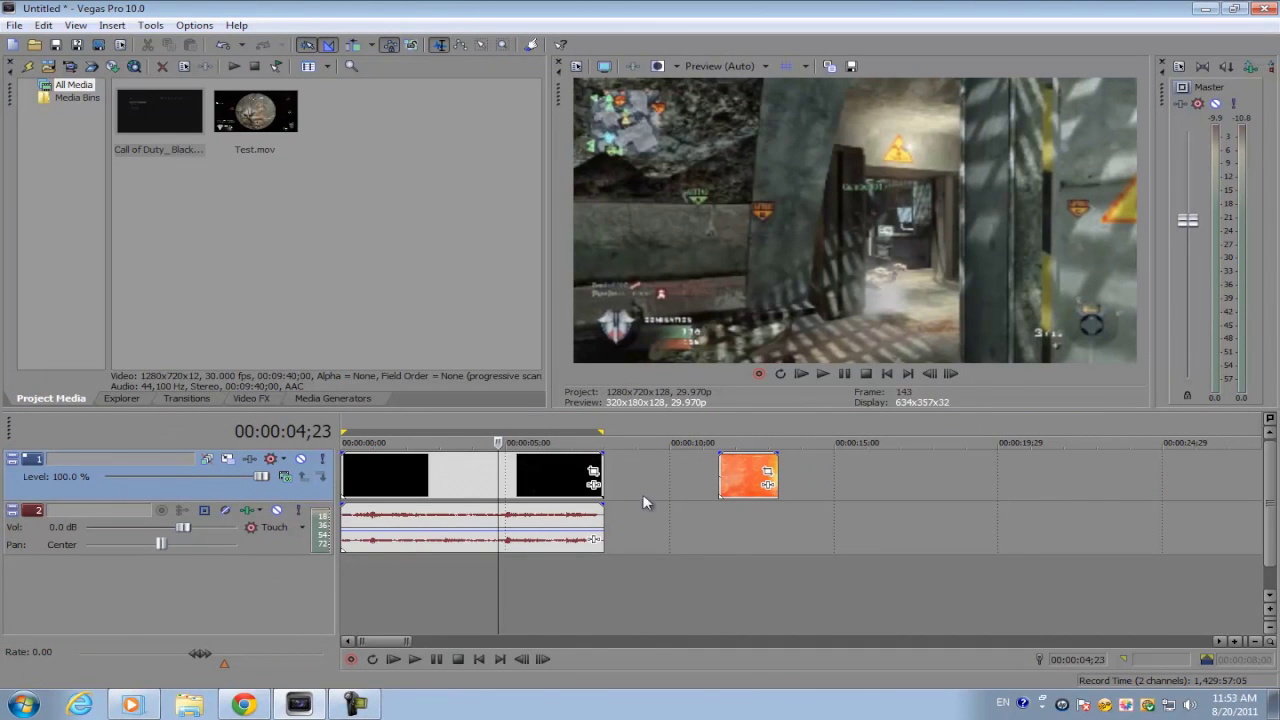
pyautogui.click(298, 704)
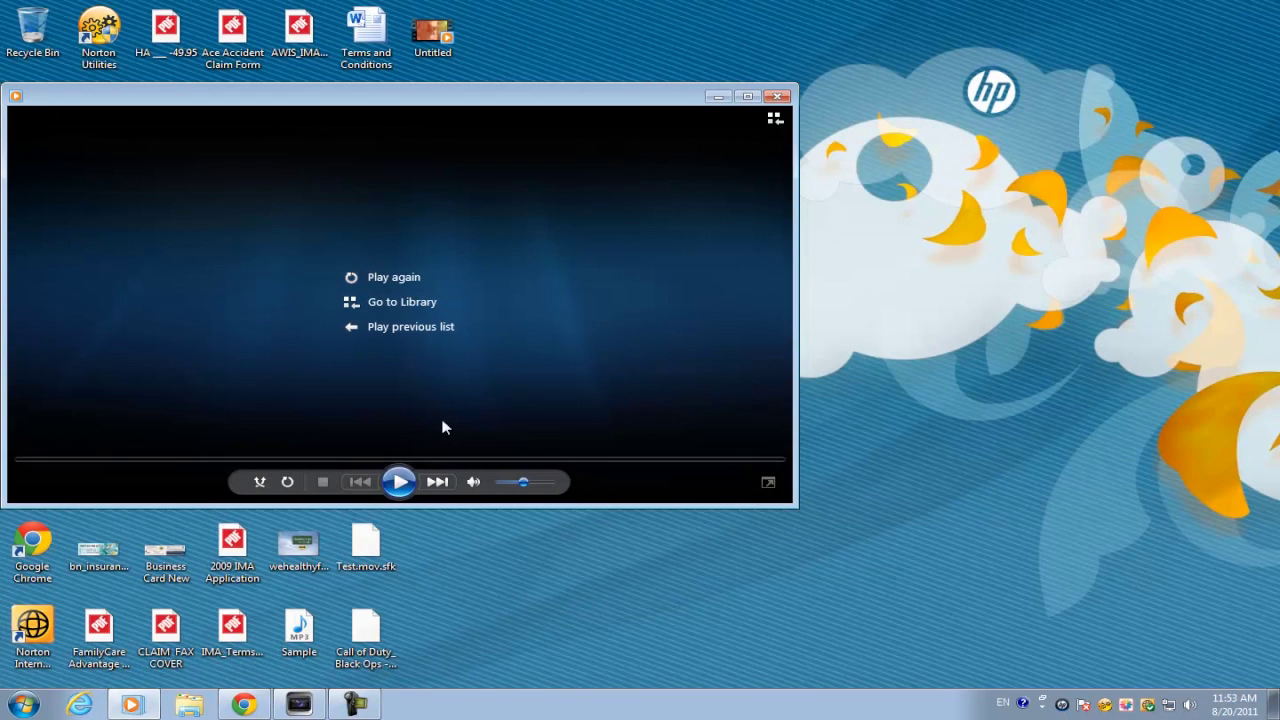
pyautogui.click(414, 486)
pyautogui.moveTo(521, 484); pyautogui.dragTo(498, 488)
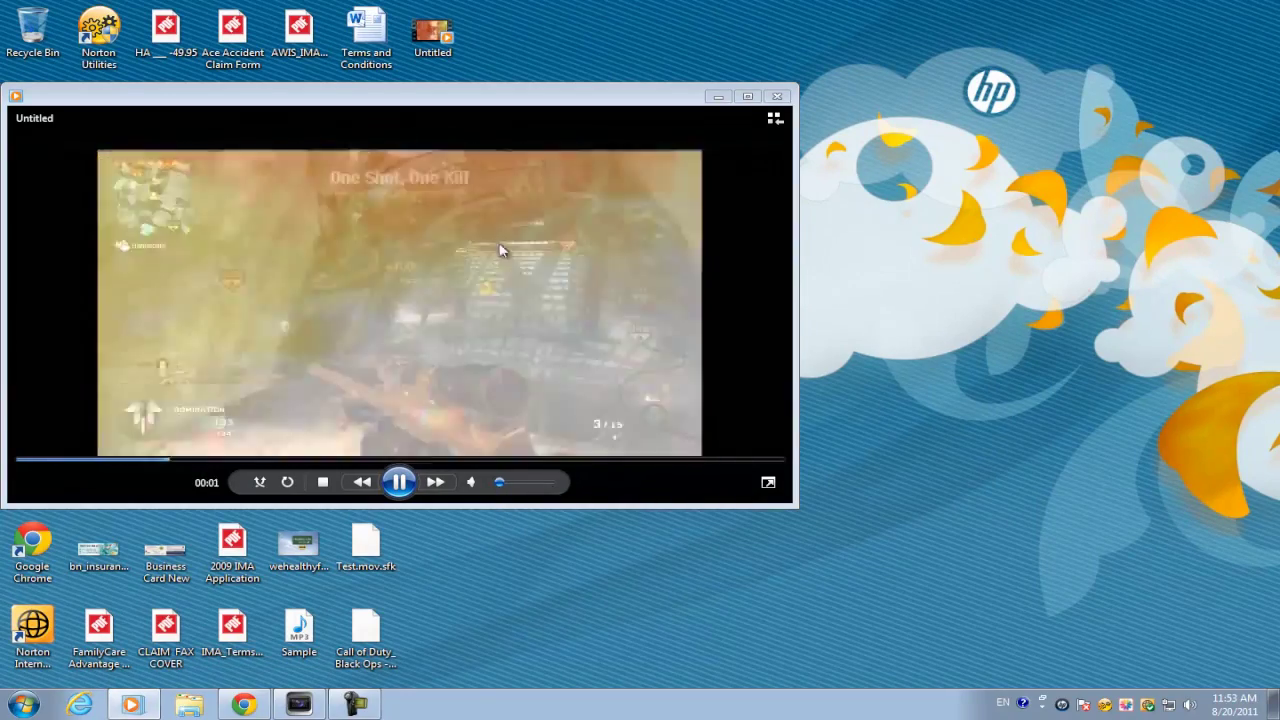
pyautogui.click(399, 482)
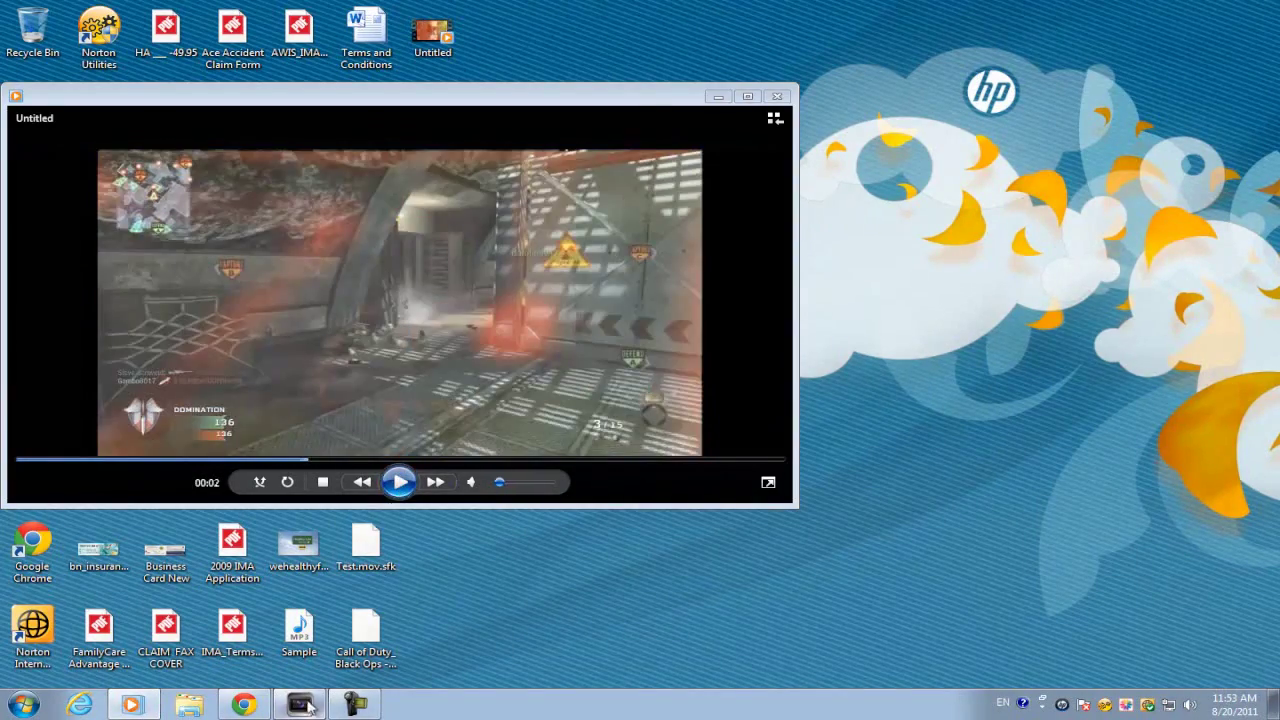
pyautogui.click(298, 704)
# Step: Move the orange number clip earlier to about 00:00:09;01
pyautogui.click(722, 478)
pyautogui.scroll(3, 840, 480)
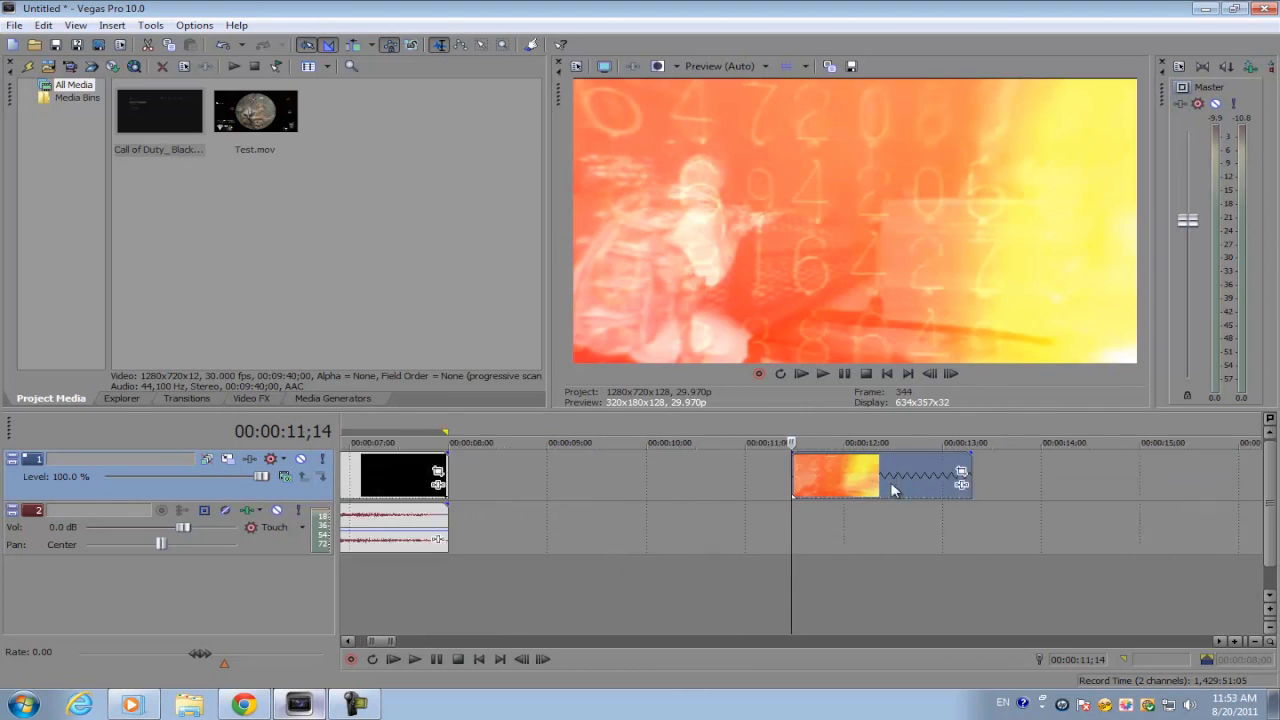
pyautogui.moveTo(840, 480); pyautogui.dragTo(675, 490)
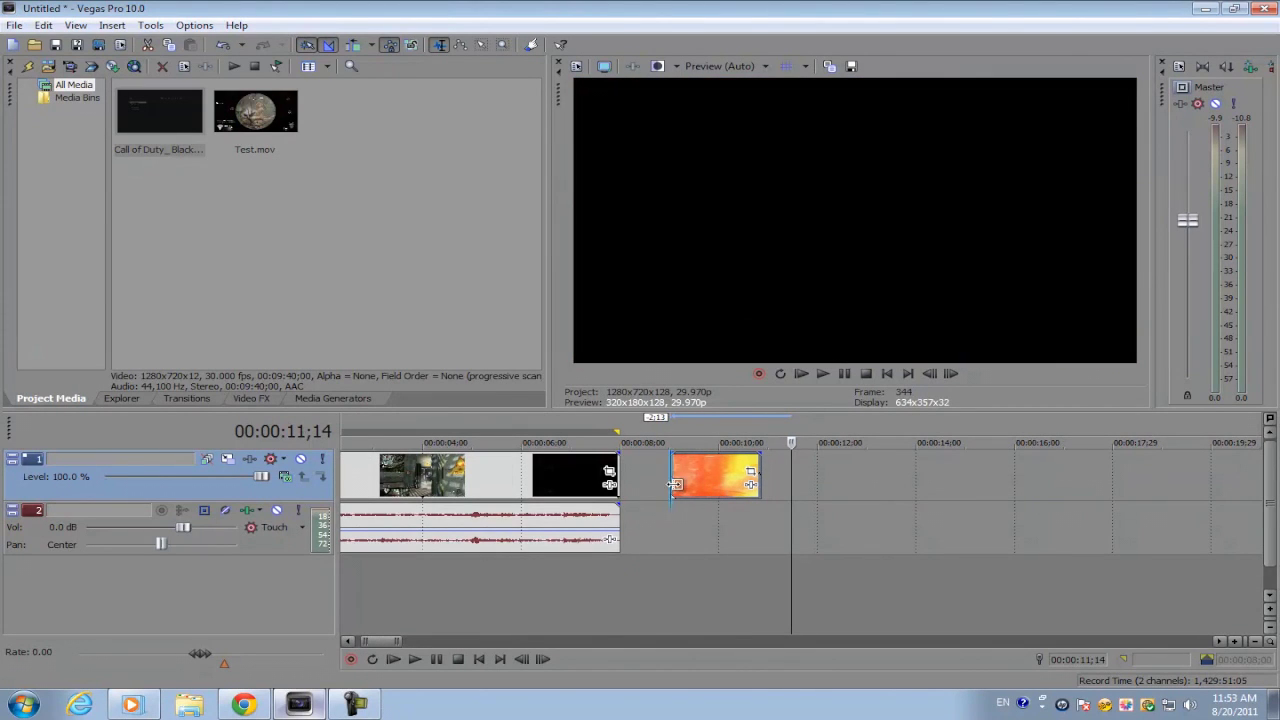
pyautogui.click(675, 484)
pyautogui.scroll(2, 681, 484)
pyautogui.scroll(1, 681, 484)
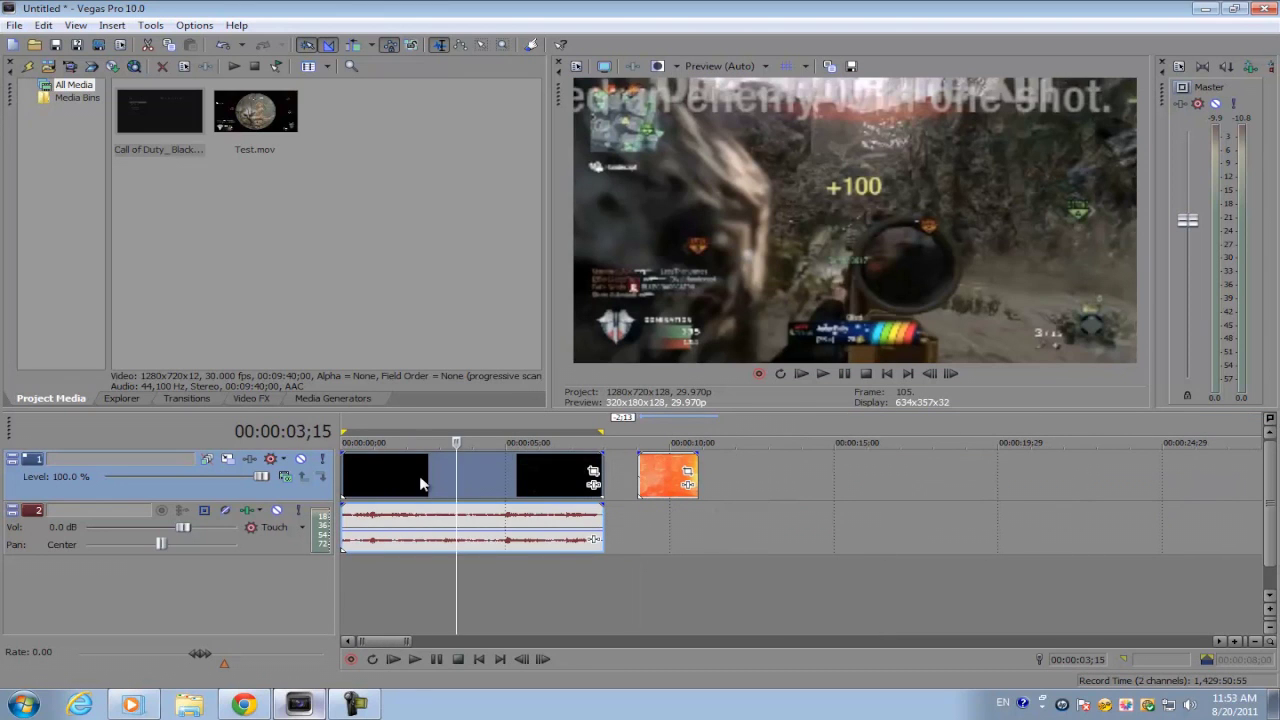
# Step: Preview the gameplay near 2 seconds, then select the orange clip and open the track context menu
pyautogui.click(420, 484)
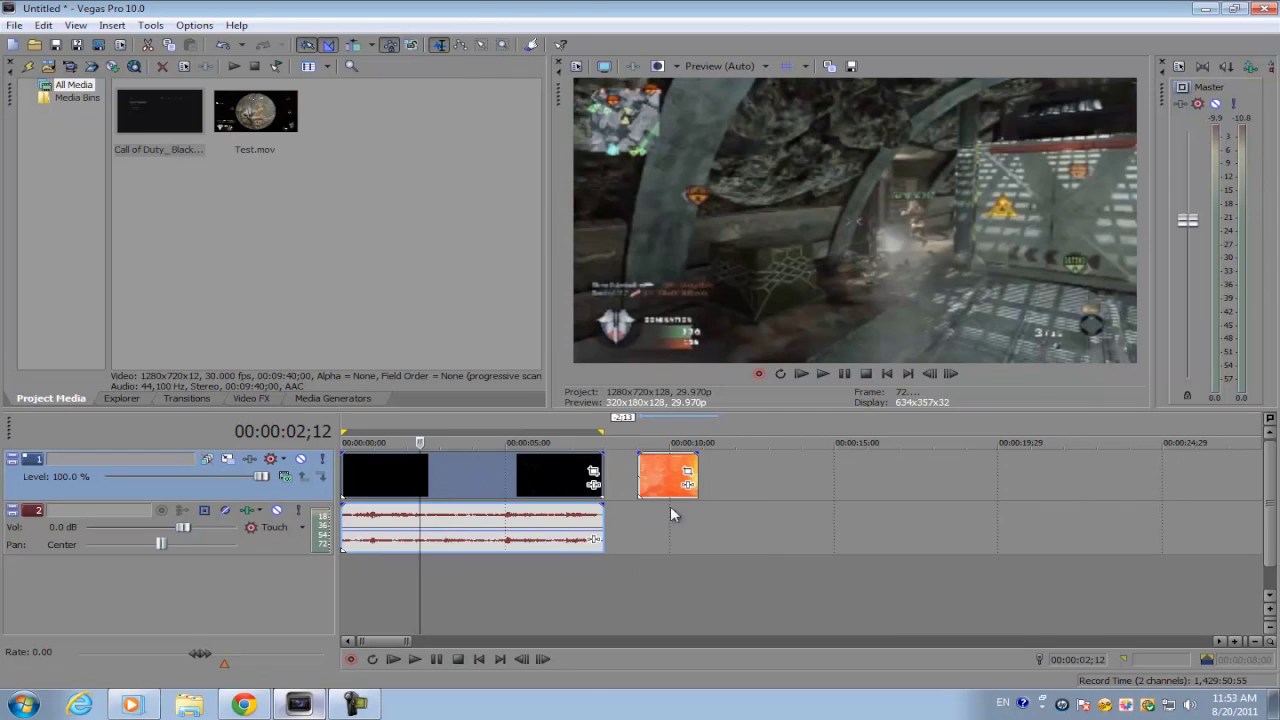
pyautogui.click(648, 486)
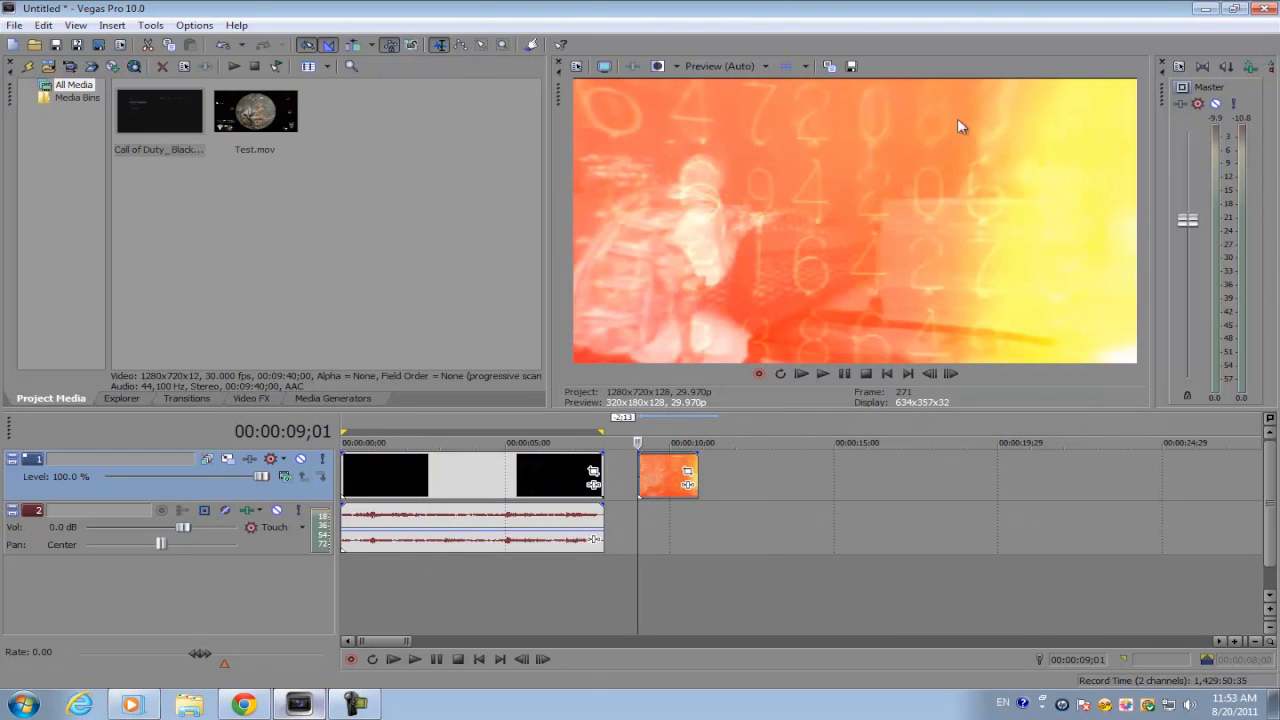
pyautogui.rightClick(716, 576)
# Step: Insert a video track, move the orange clip onto it at 00:00:00;00, and set Add compositing
pyautogui.click(735, 609)
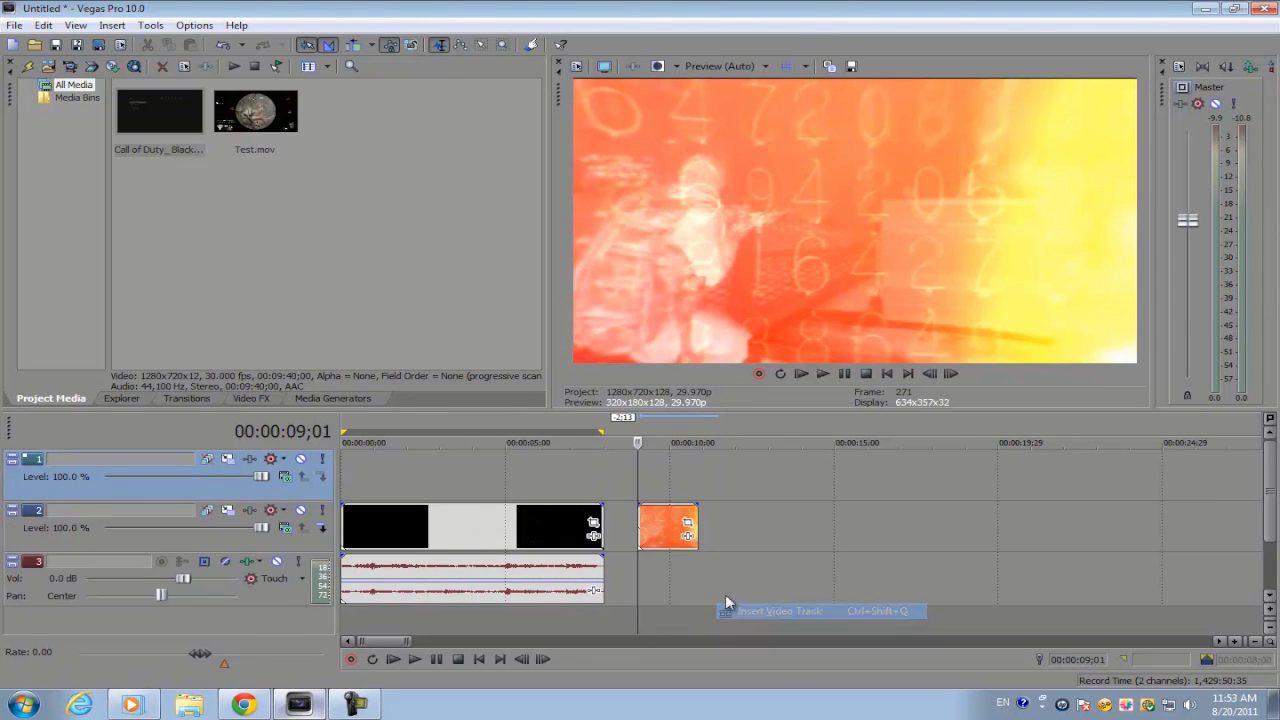
pyautogui.moveTo(678, 530)
pyautogui.mouseDown()
pyautogui.moveTo(742, 498)
pyautogui.moveTo(345, 486)
pyautogui.mouseUp()
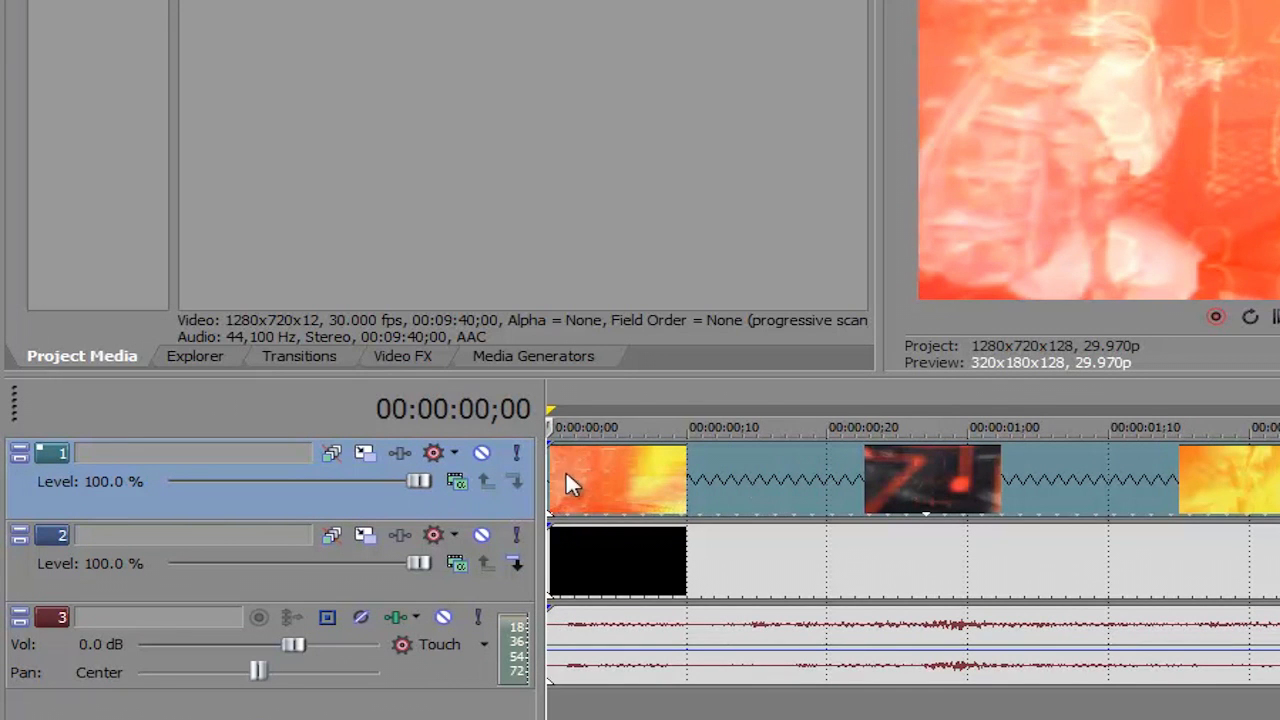
pyautogui.click(449, 478)
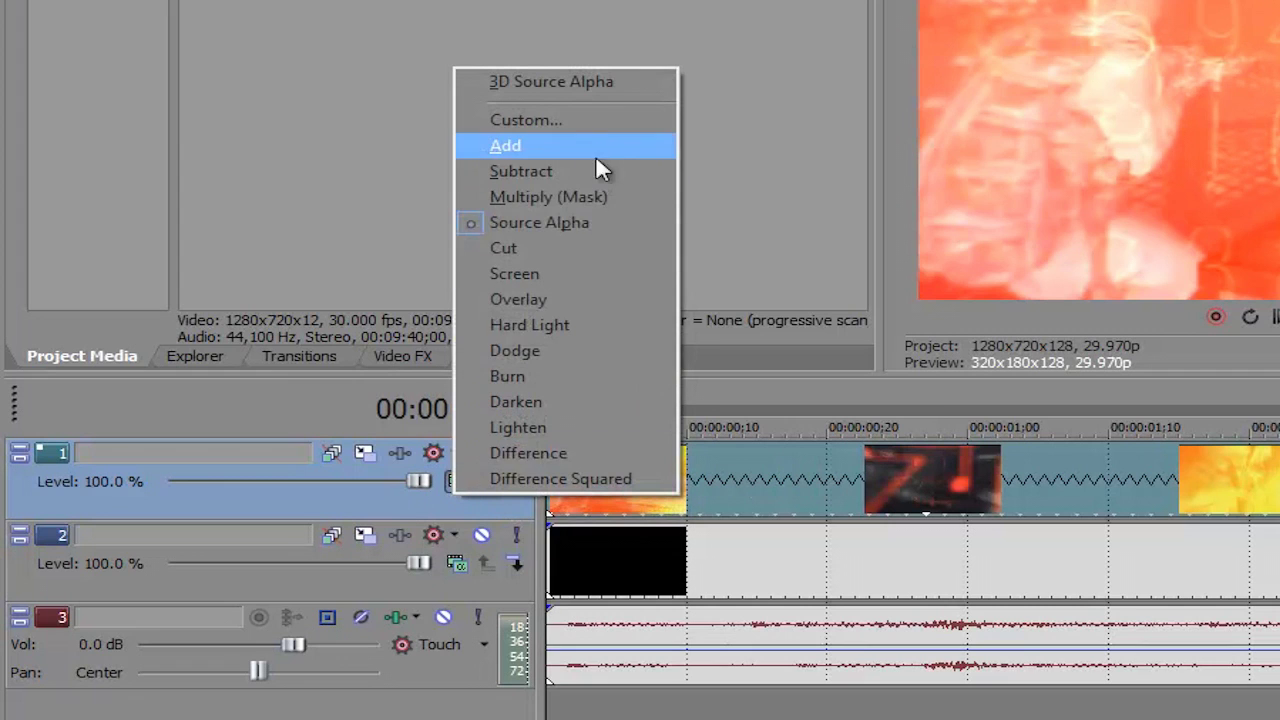
pyautogui.click(530, 148)
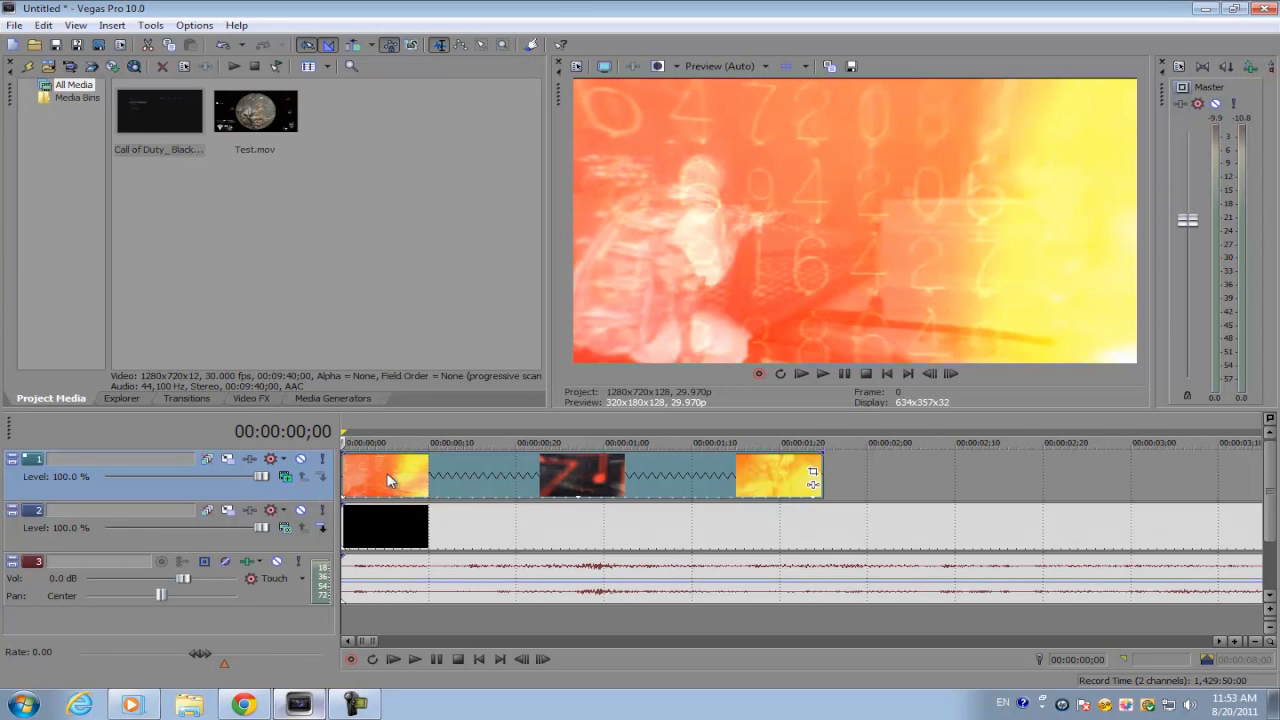
# Step: Preview the Add blend at frames 9 and 10, toggling gameplay and overlay track mutes
pyautogui.click(436, 475)
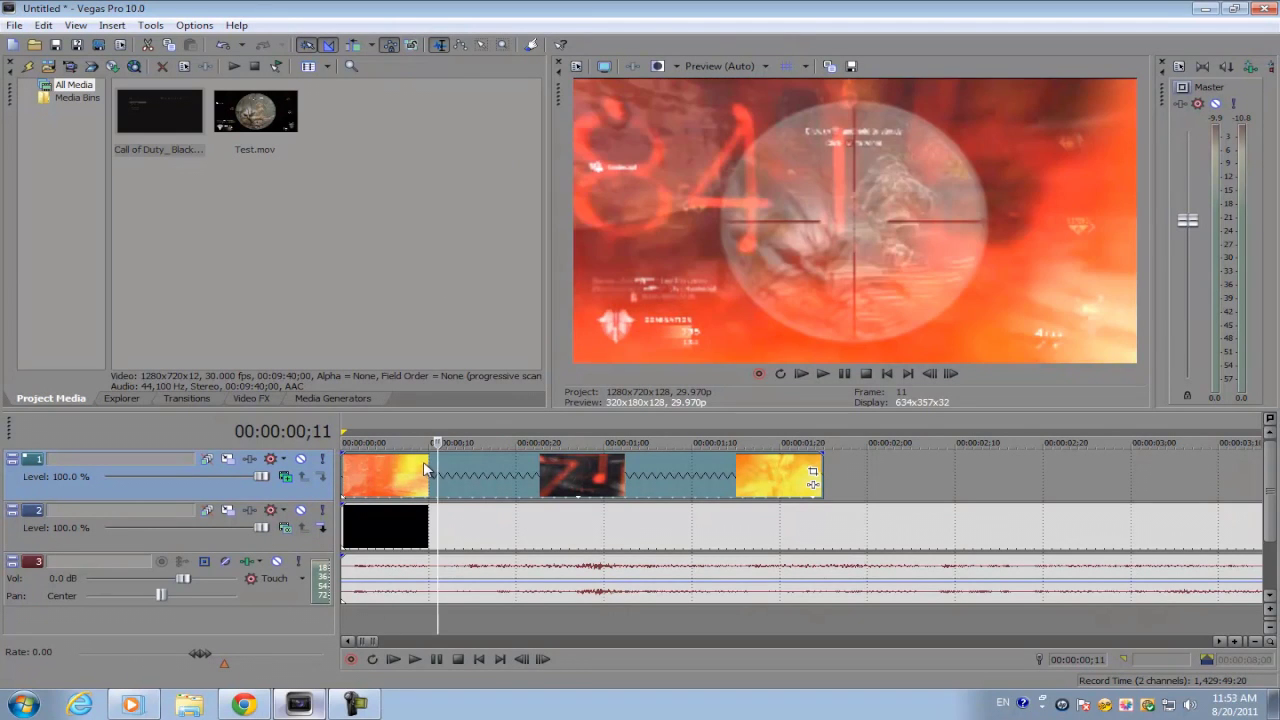
pyautogui.click(421, 469)
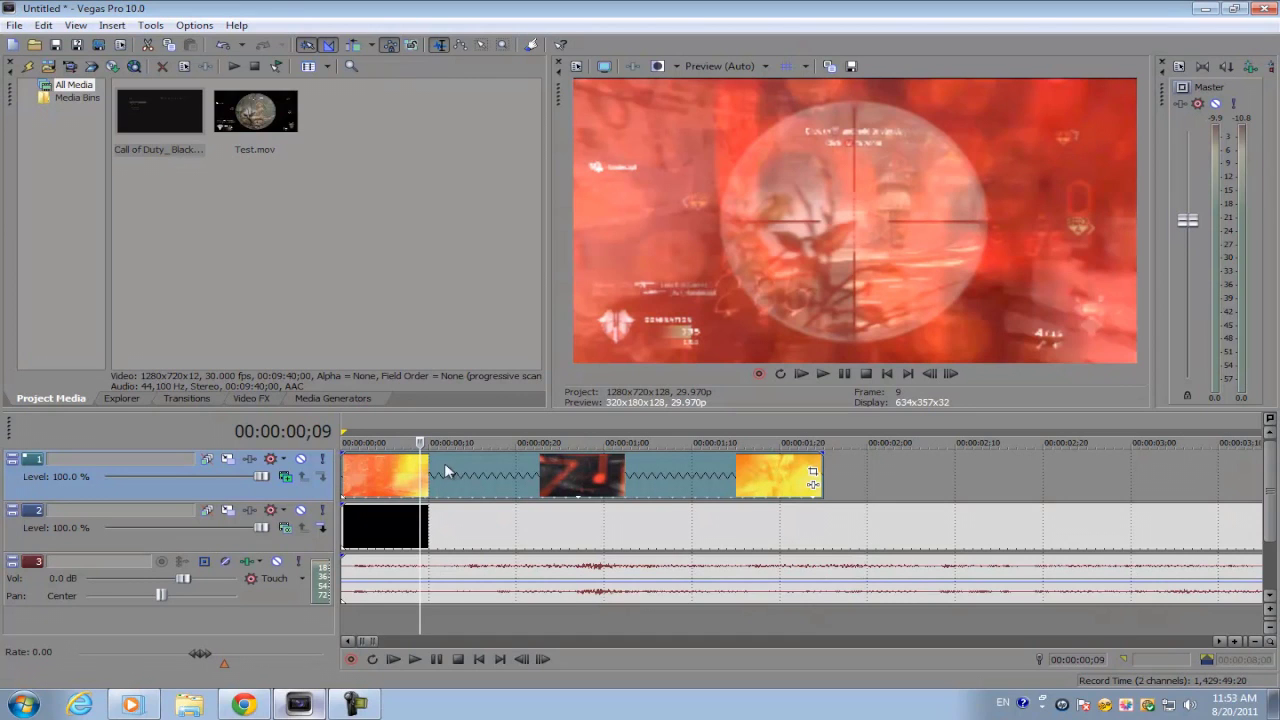
pyautogui.click(431, 461)
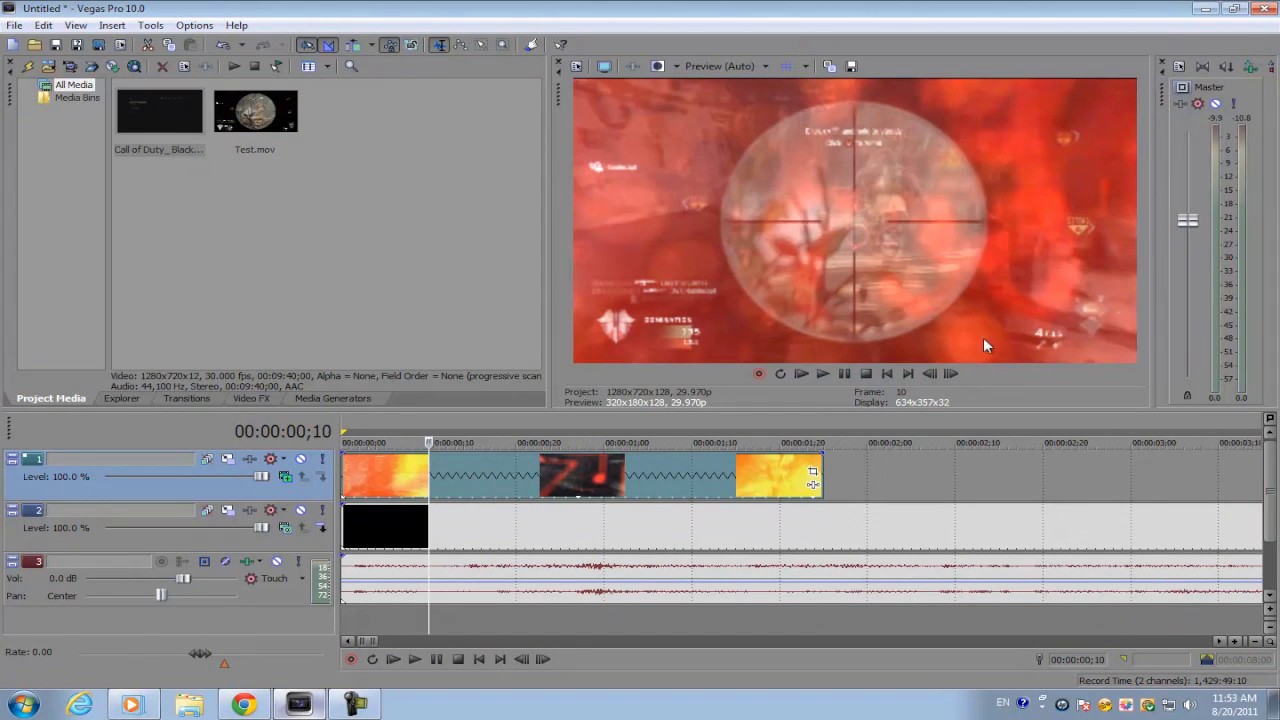
pyautogui.click(300, 510)
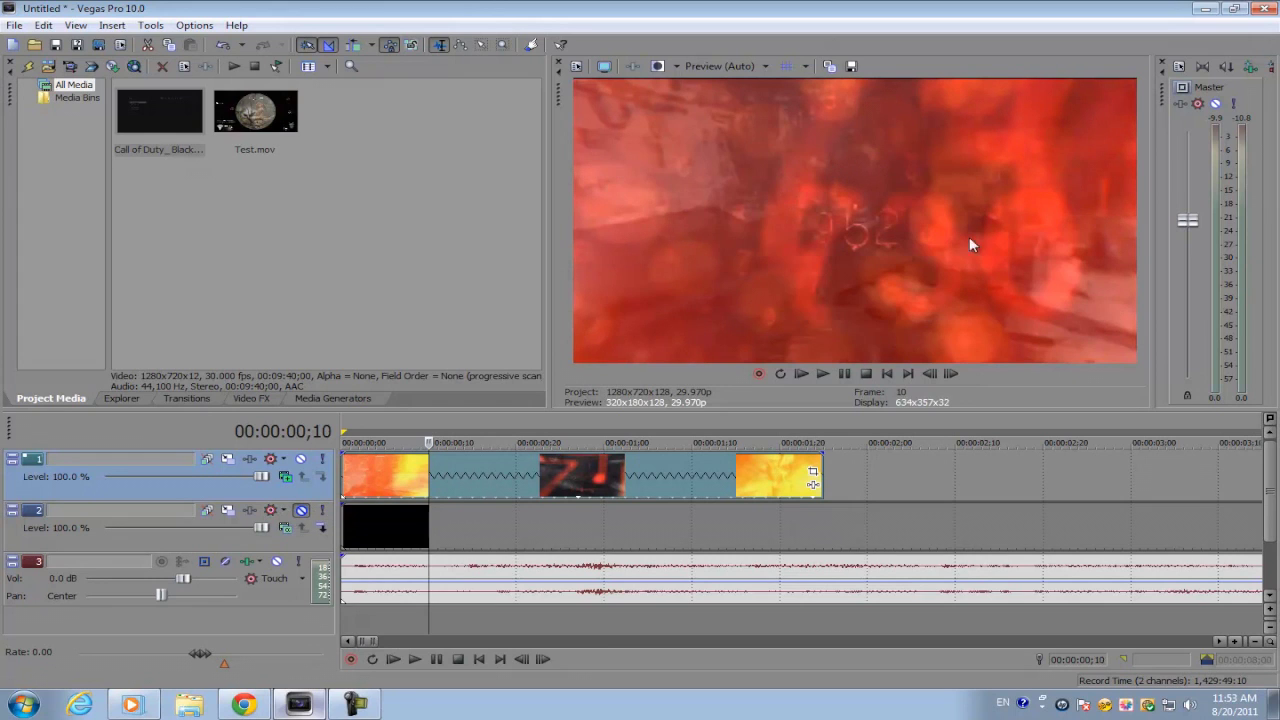
pyautogui.click(301, 511)
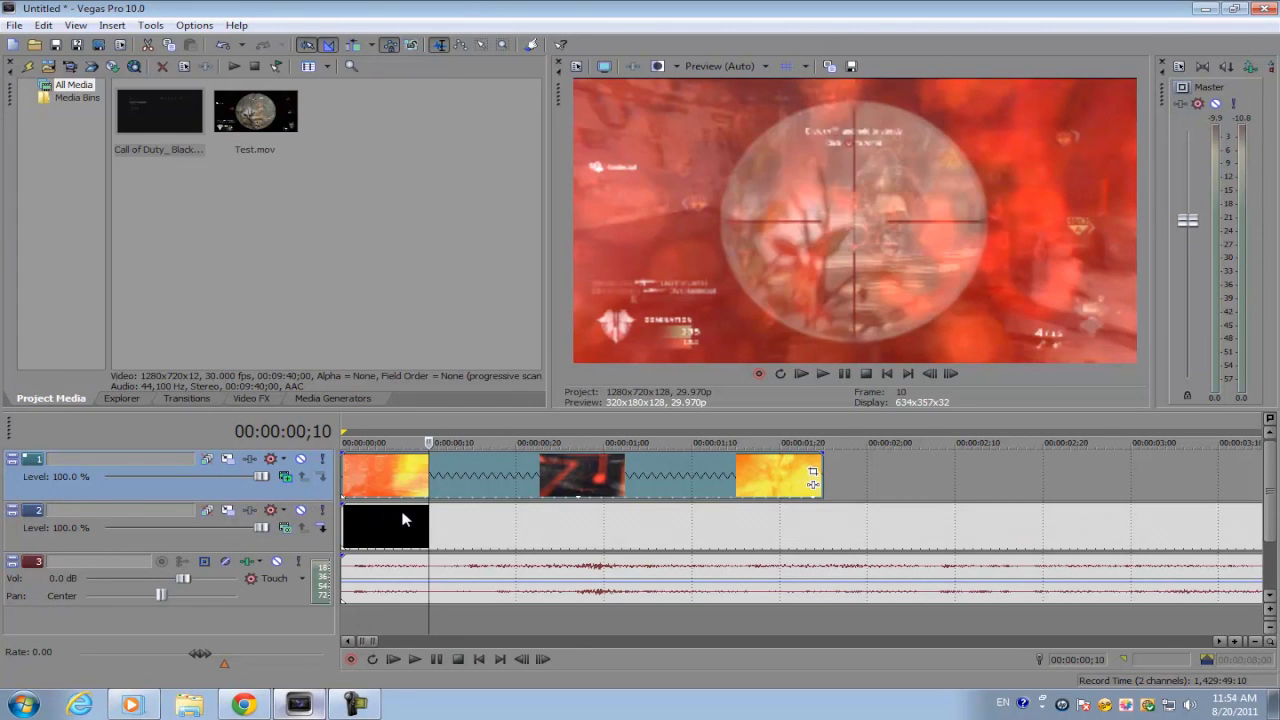
pyautogui.click(420, 515)
pyautogui.press('space')
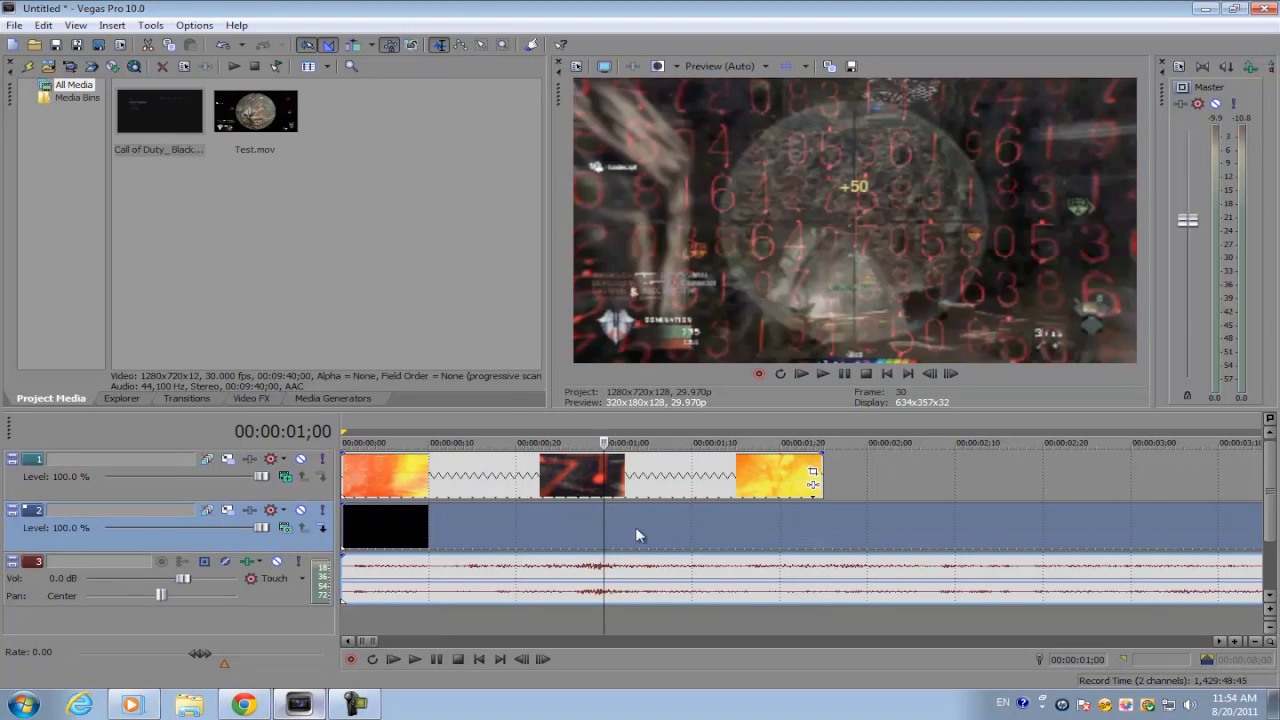
pyautogui.click(303, 460)
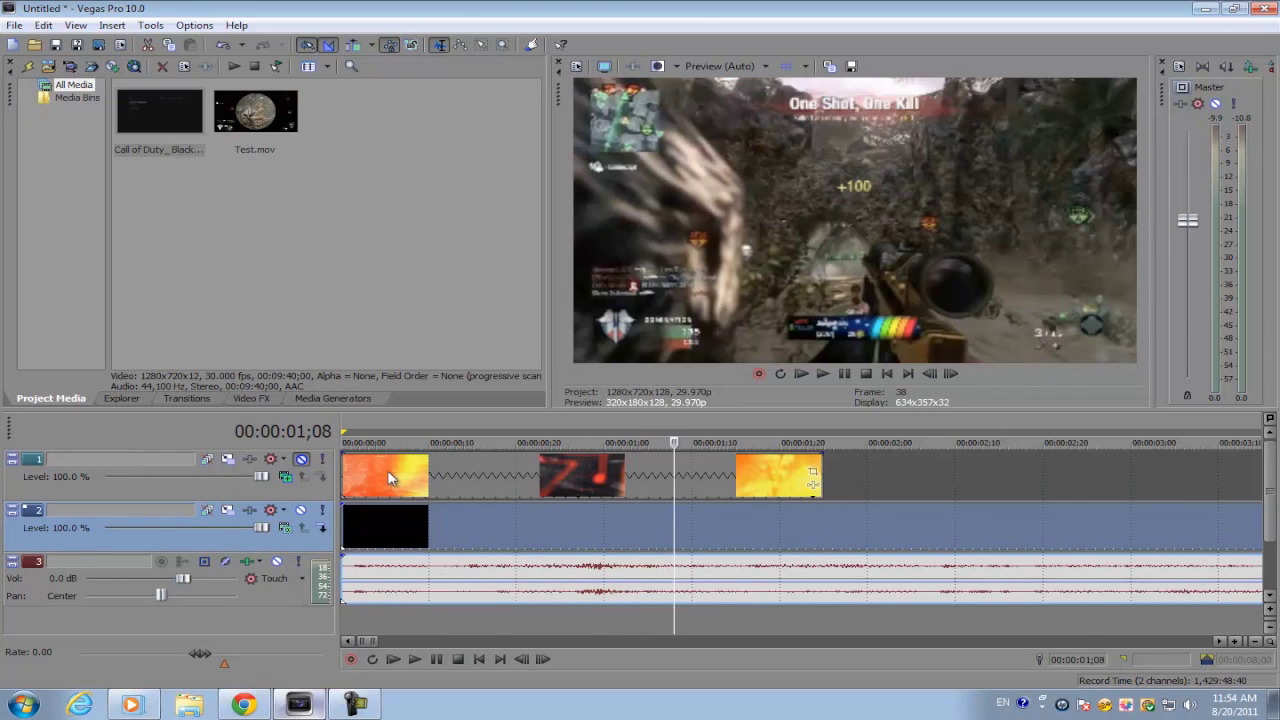
pyautogui.click(310, 458)
pyautogui.click(499, 474)
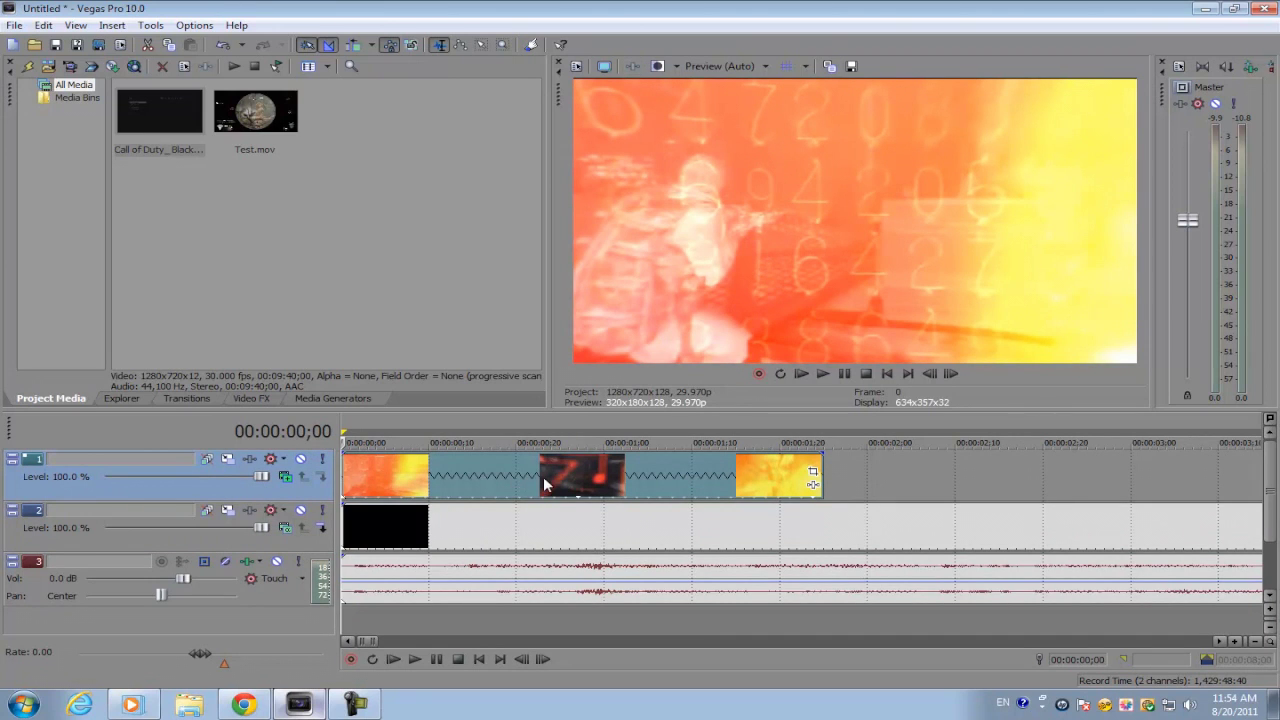
# Step: Undo the gameplay clip move and try Overlay blending on the overlay track
pyautogui.hotkey('ctrl', 'z')
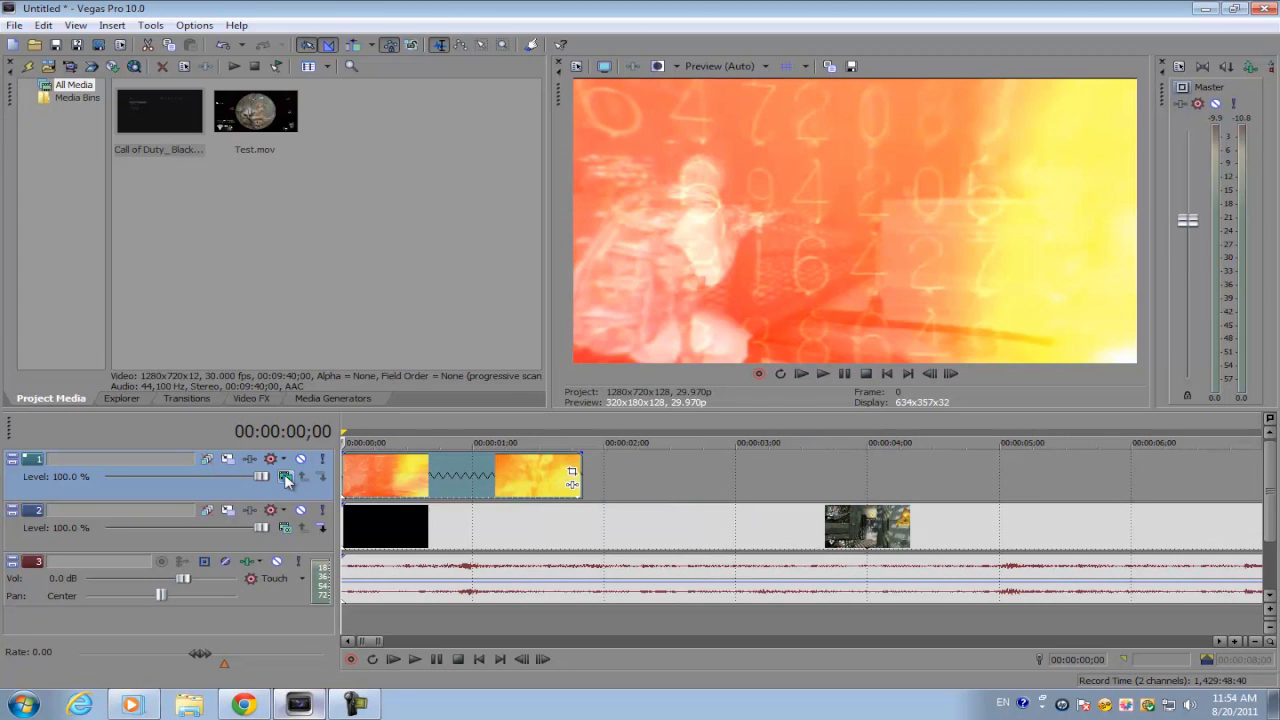
pyautogui.click(285, 477)
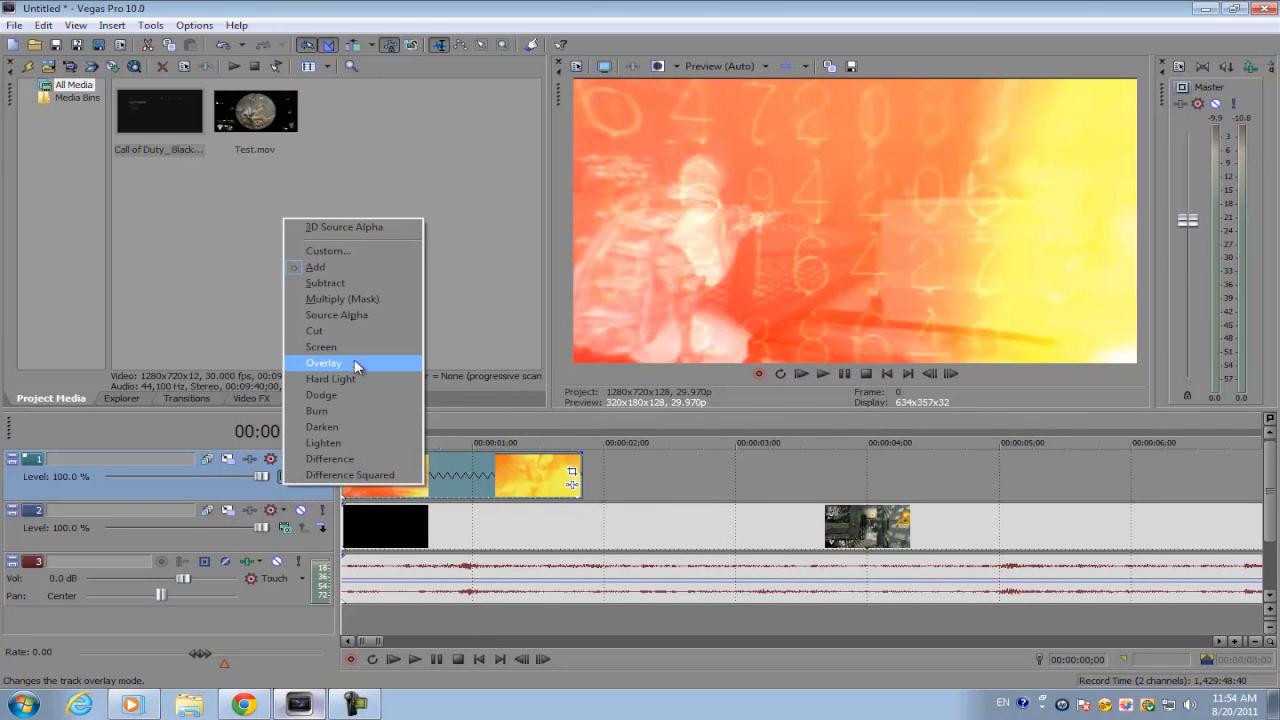
pyautogui.click(345, 497)
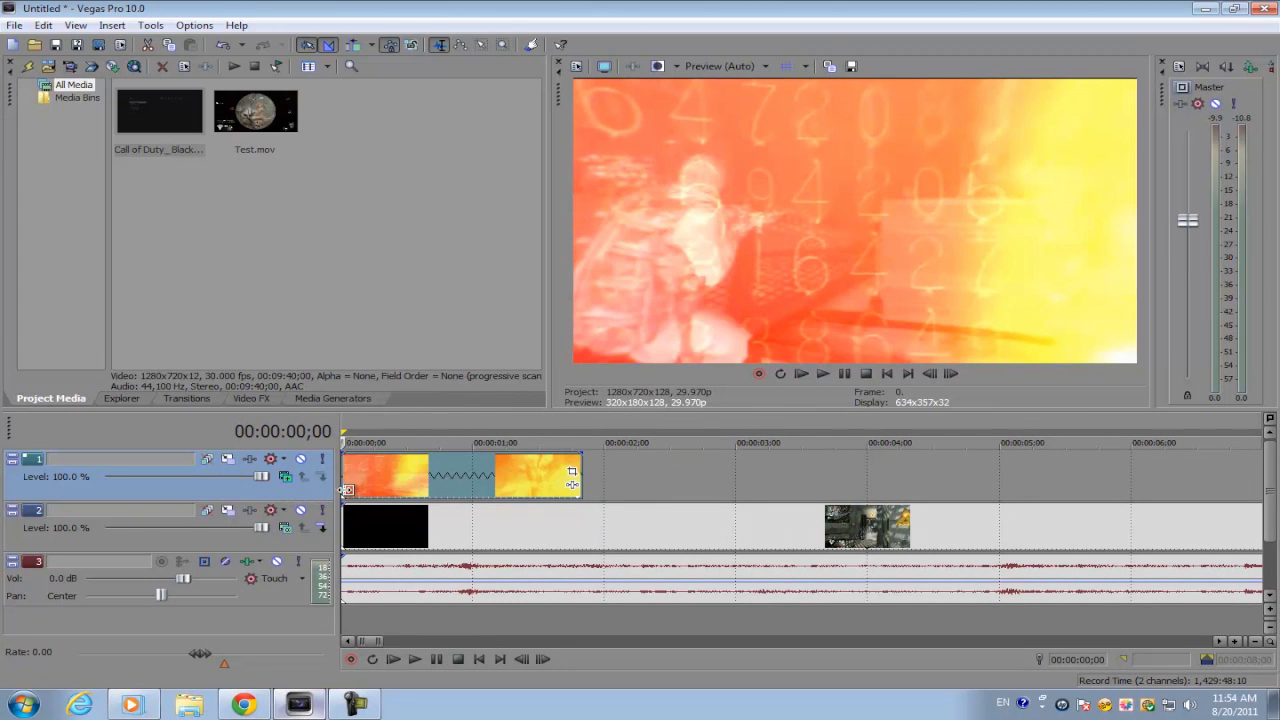
pyautogui.click(285, 479)
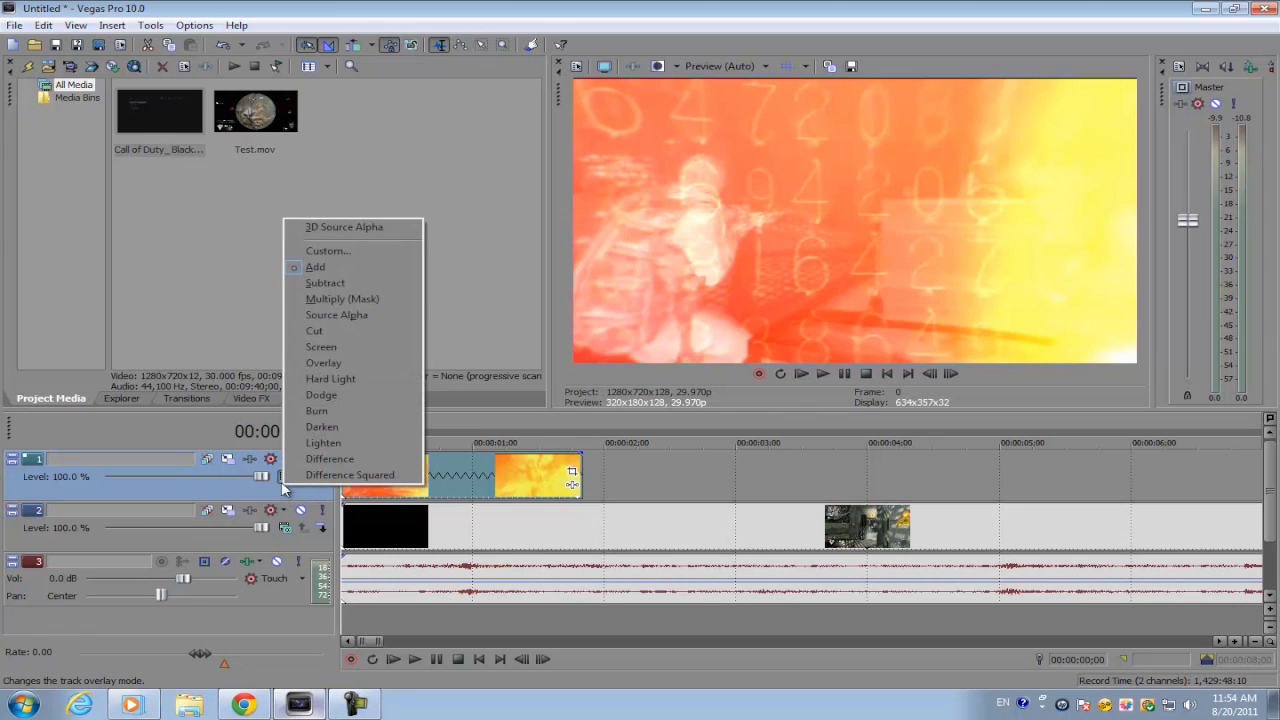
pyautogui.click(344, 363)
pyautogui.scroll(4, 460, 470)
pyautogui.click(566, 467)
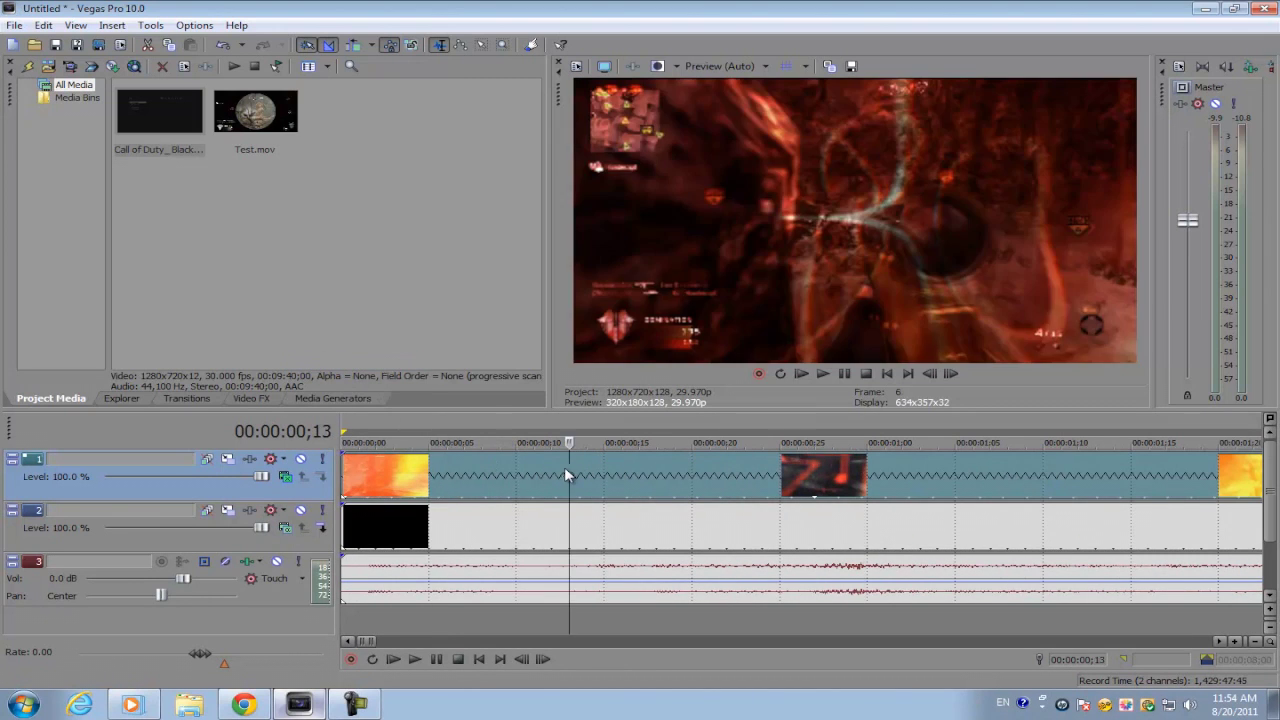
pyautogui.scroll(-2, 614, 463)
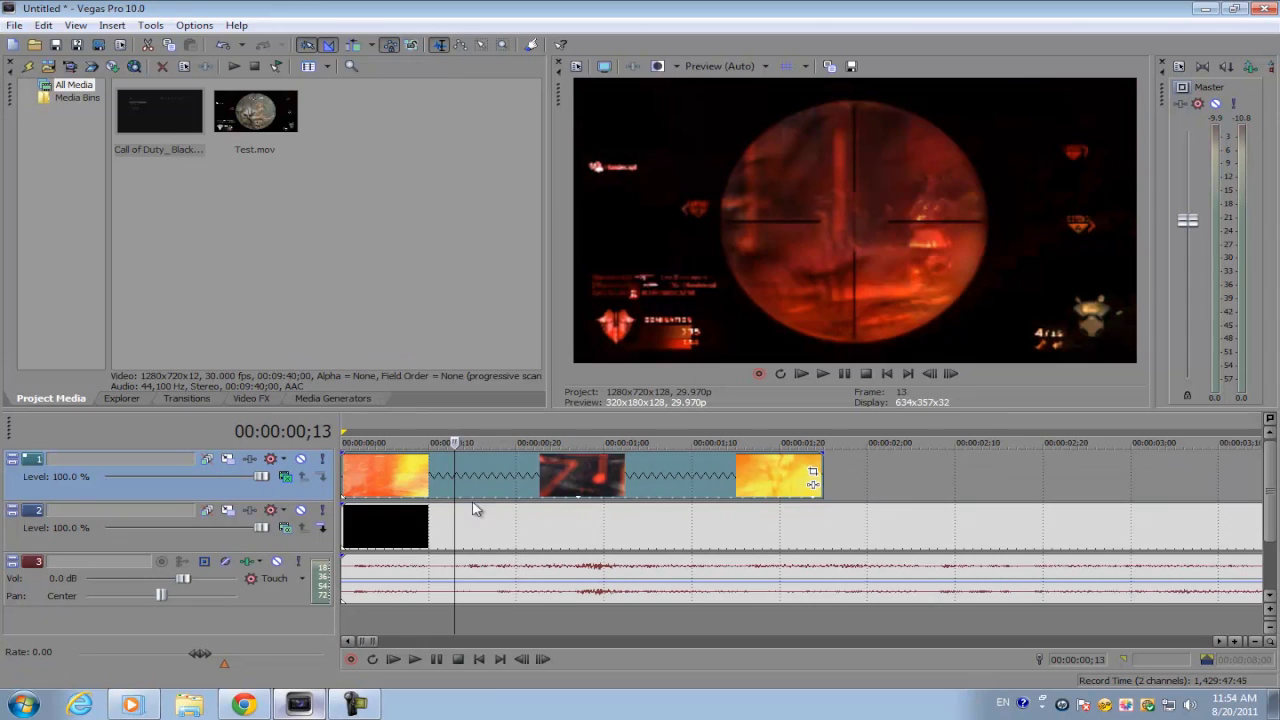
# Step: Compare Add and Burn blends on the overlay track, settling on Add
pyautogui.click(284, 478)
pyautogui.click(353, 268)
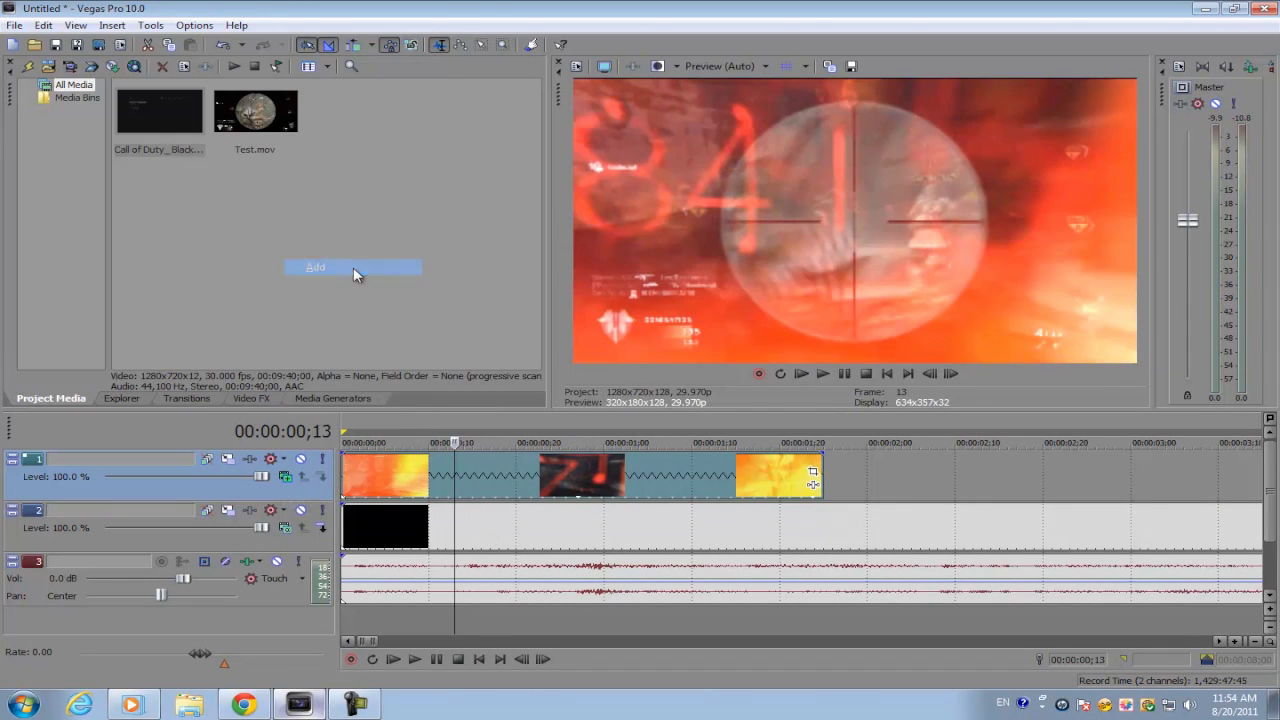
pyautogui.click(474, 458)
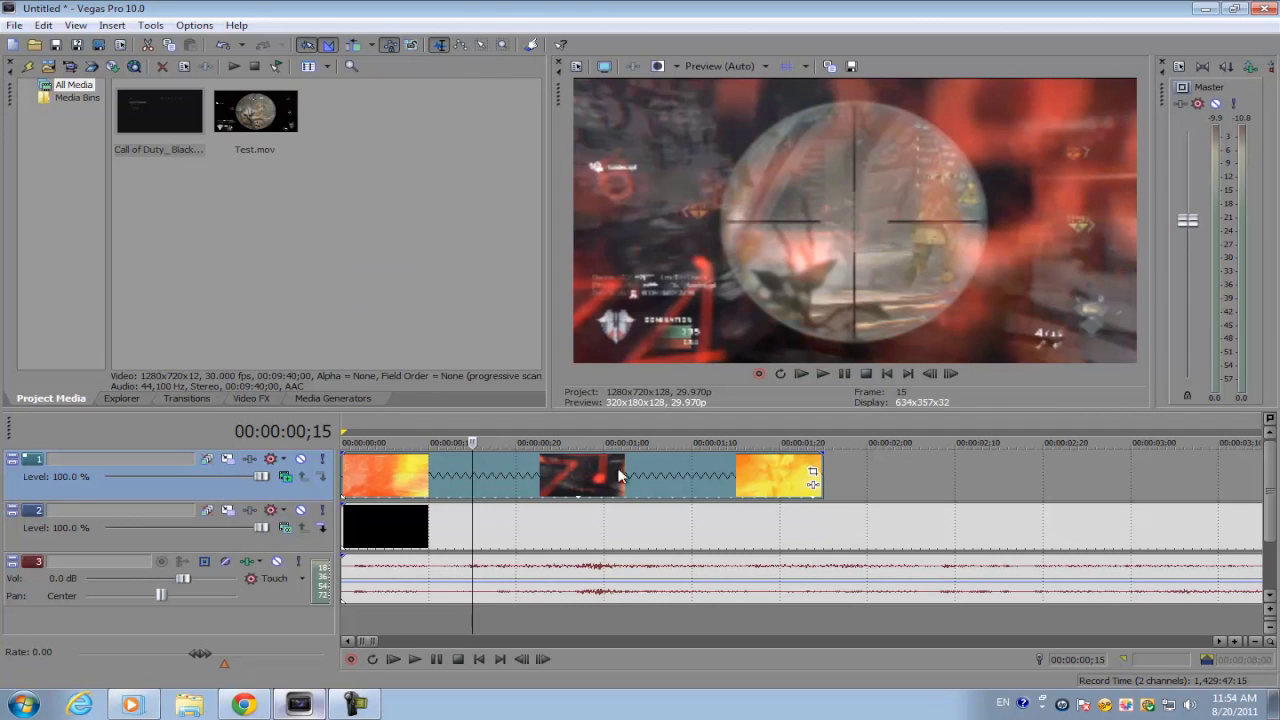
pyautogui.click(508, 535)
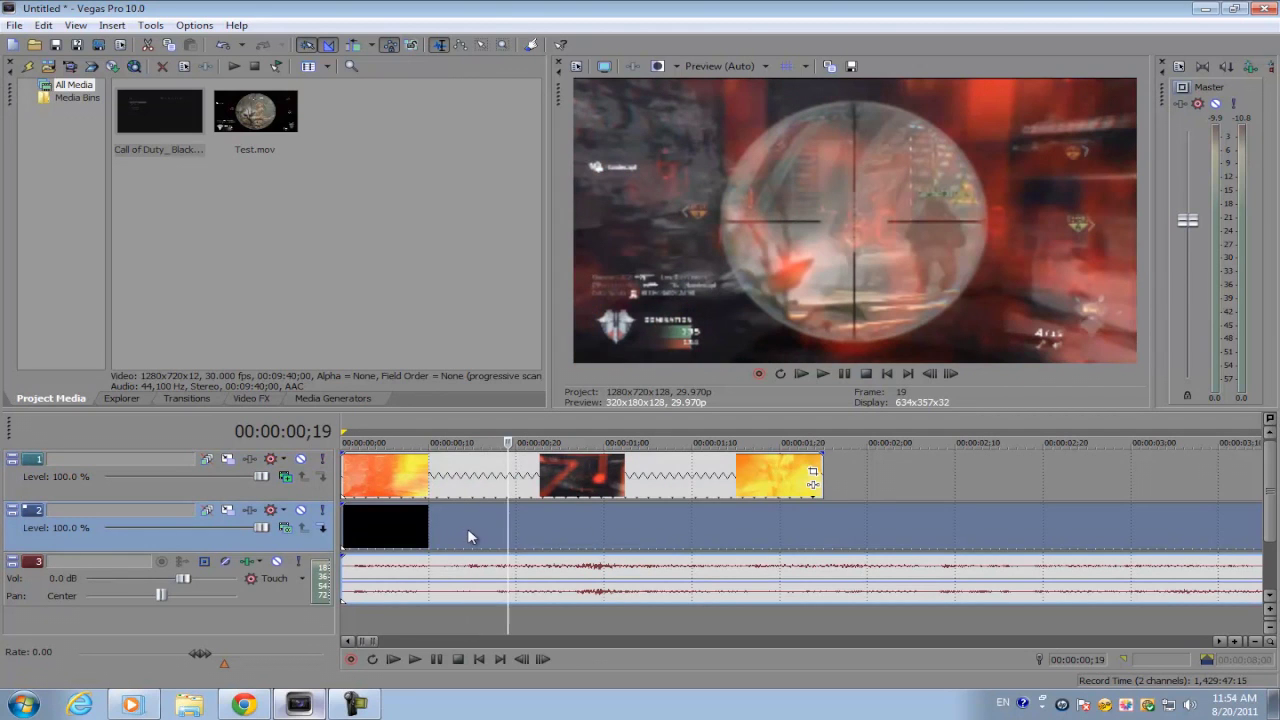
pyautogui.click(284, 477)
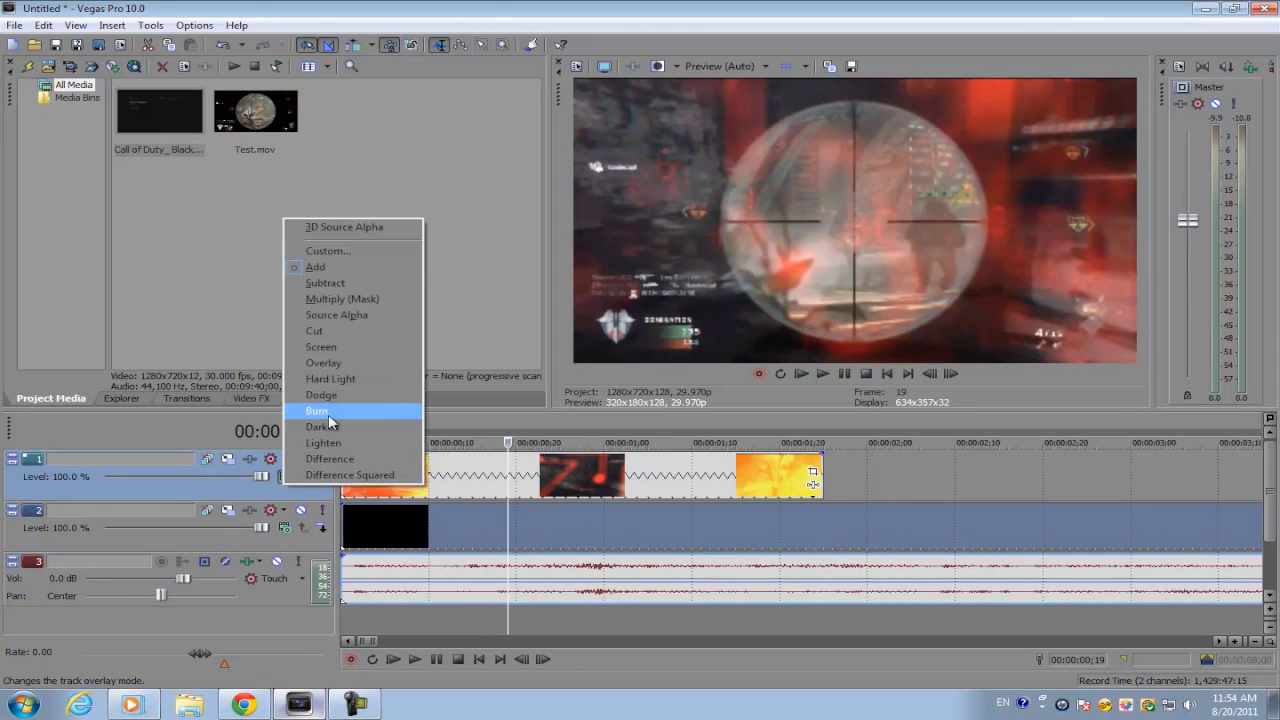
pyautogui.click(334, 362)
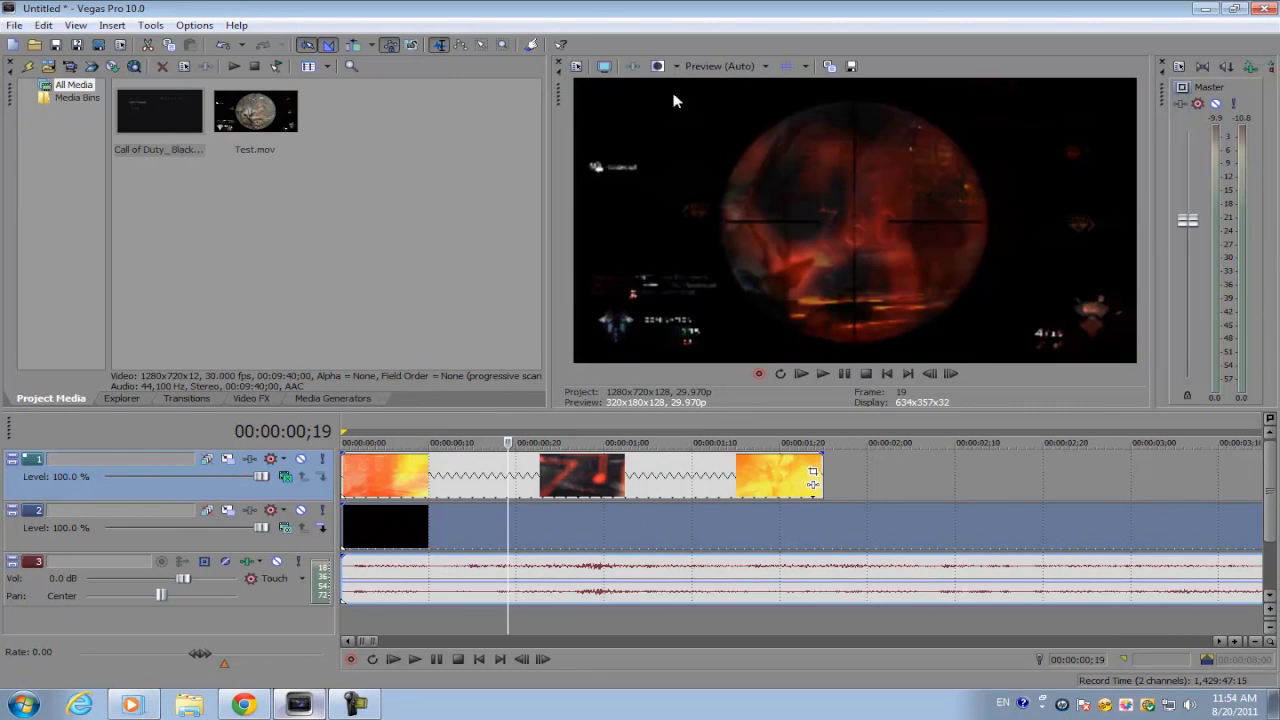
pyautogui.click(284, 477)
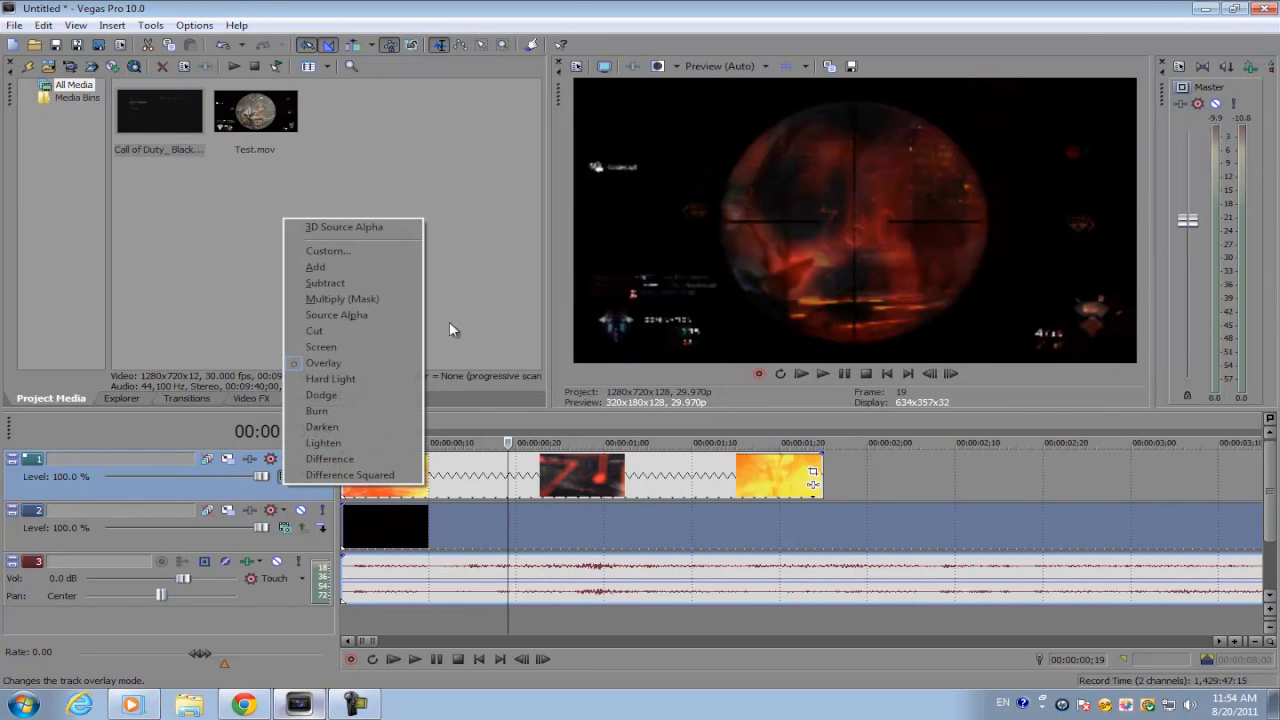
pyautogui.click(315, 270)
# Step: Zoom out, select the orange overlay clip and play back the blend
pyautogui.scroll(-3, 553, 478)
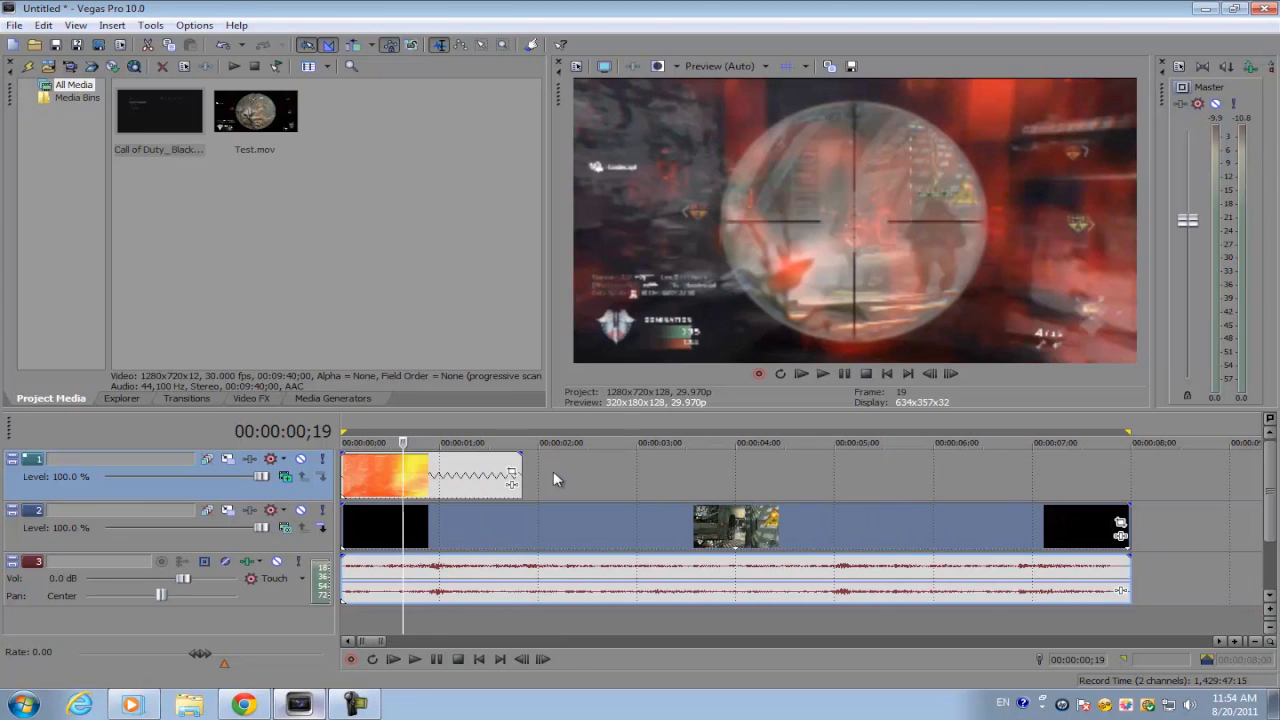
pyautogui.scroll(-3, 765, 485)
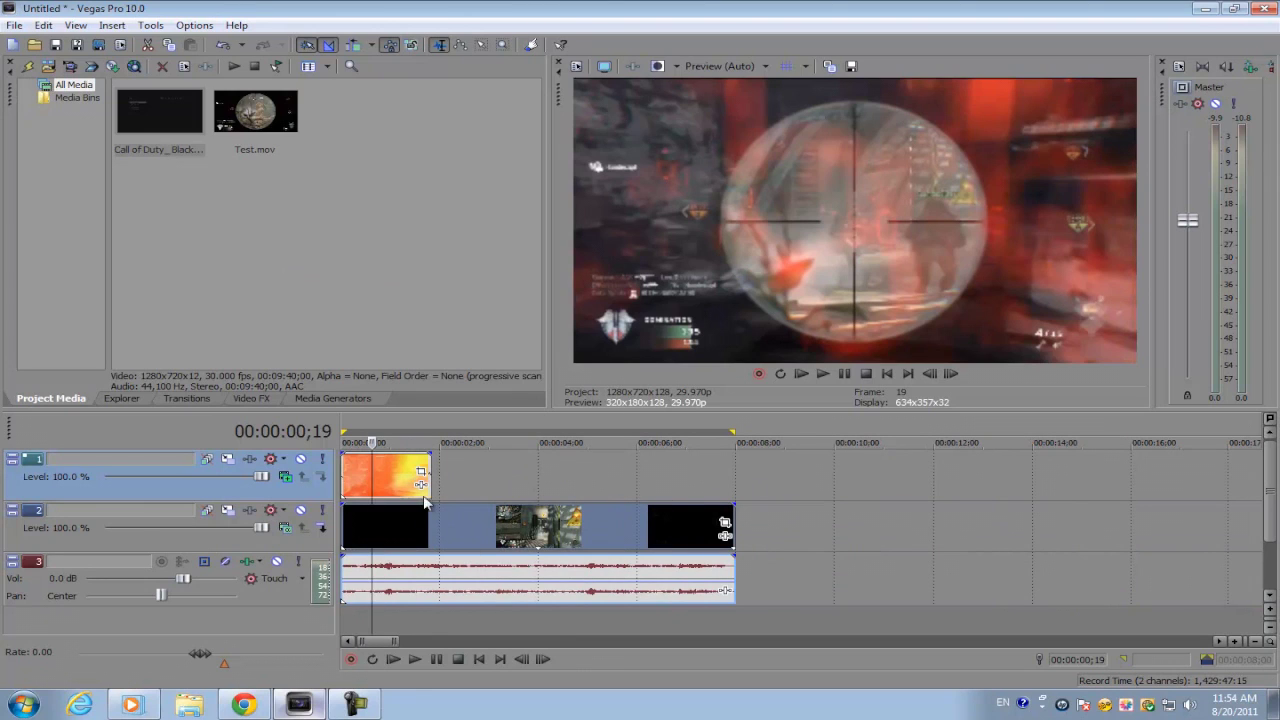
pyautogui.click(378, 483)
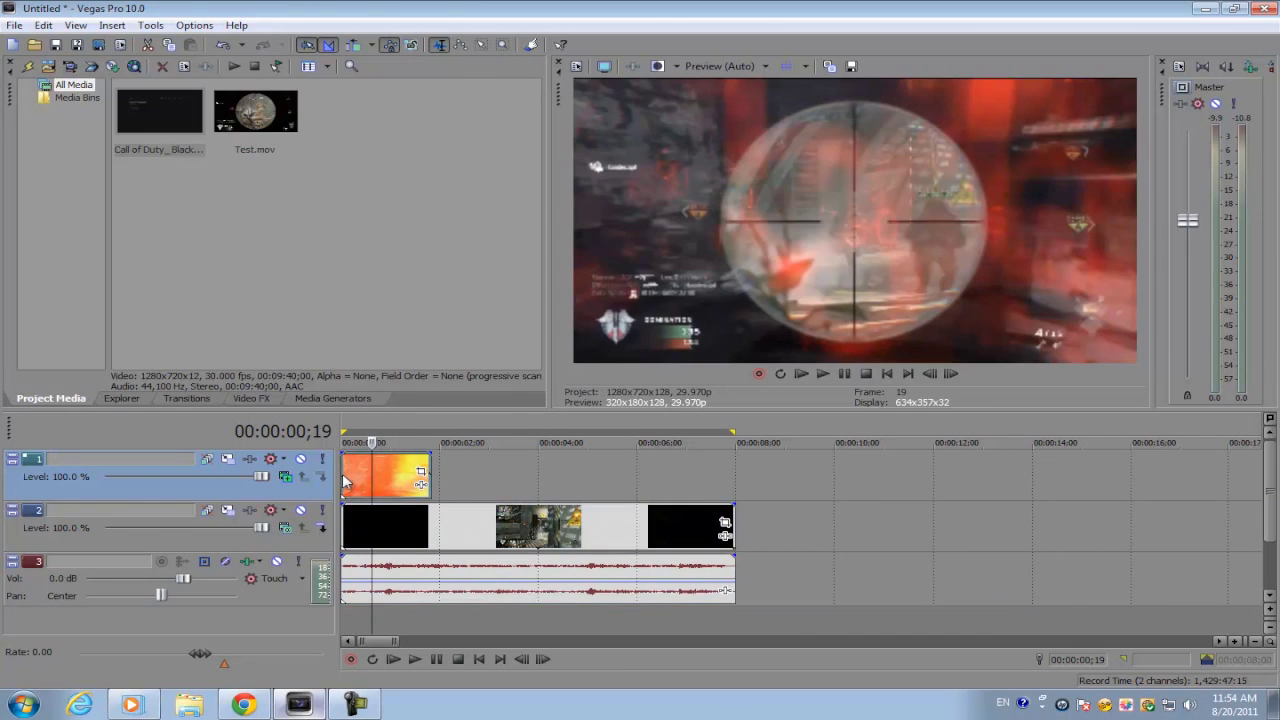
pyautogui.press('space')
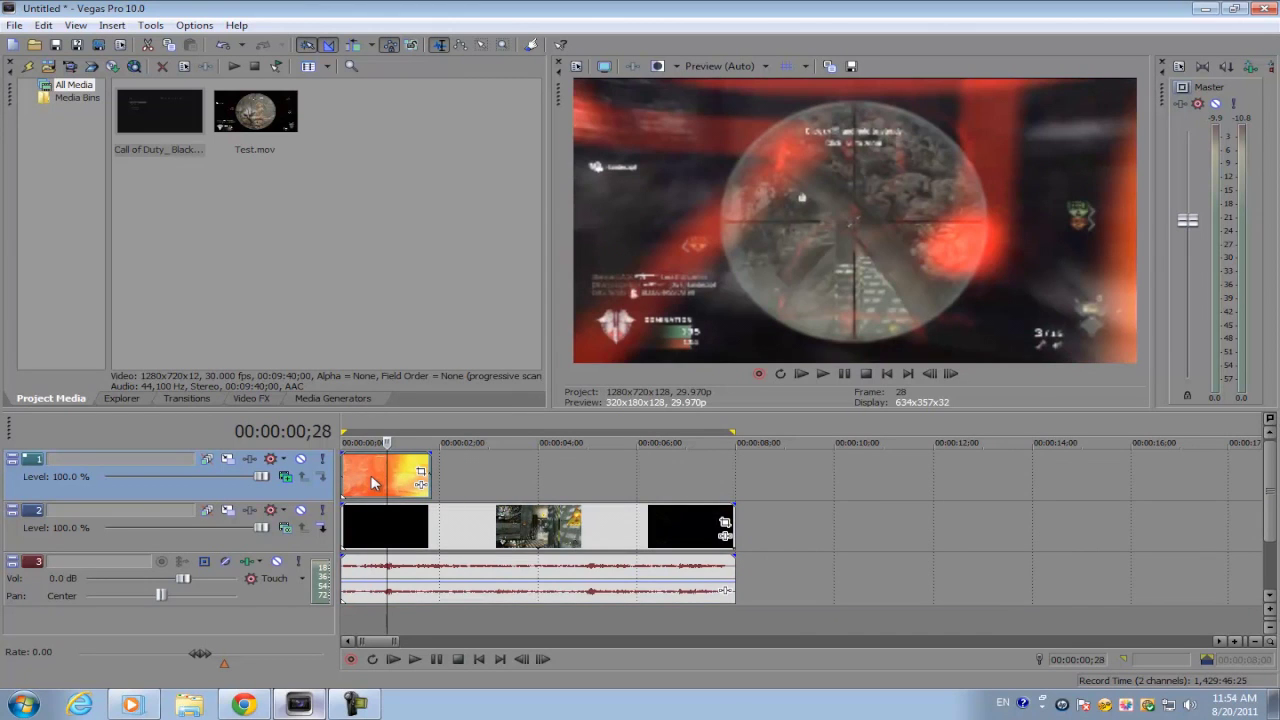
# Step: Duplicate the orange clip along track 1 with crossfades, adjusting lengths and closing gaps
pyautogui.keyDown('ctrl'); pyautogui.moveTo(371, 483); pyautogui.dragTo(823, 468); pyautogui.keyUp('ctrl')
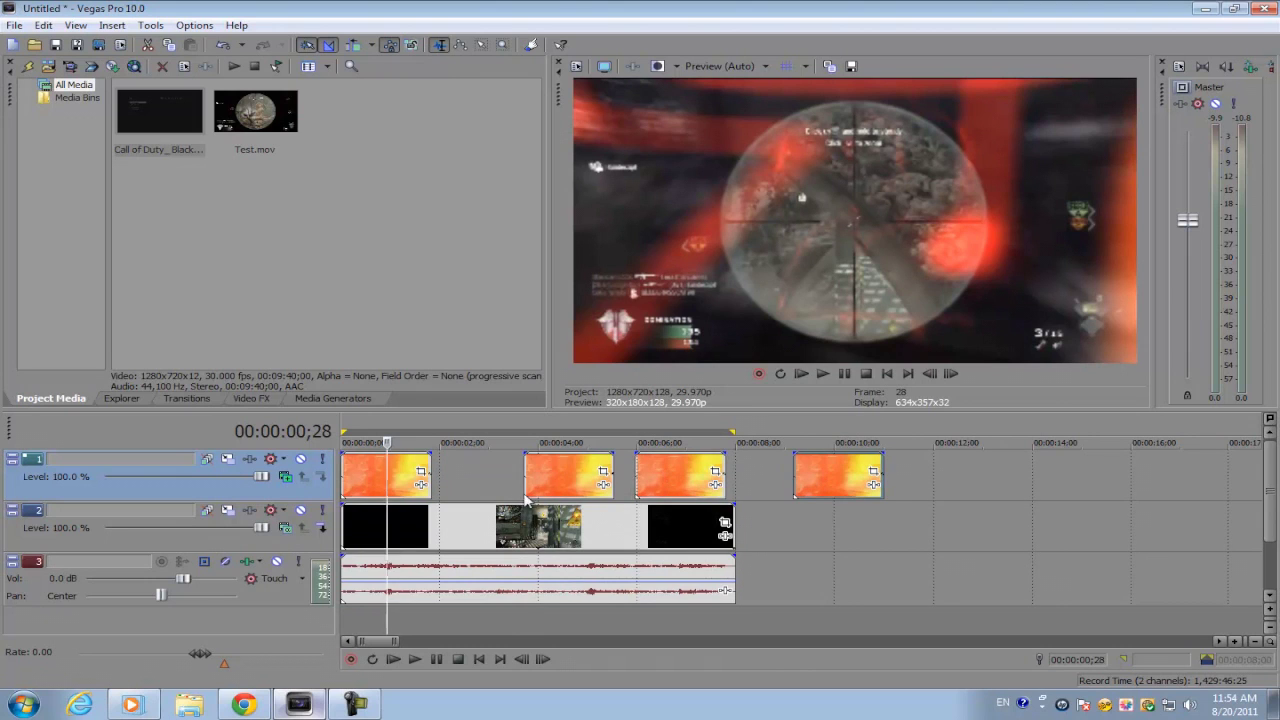
pyautogui.moveTo(577, 487); pyautogui.dragTo(440, 487)
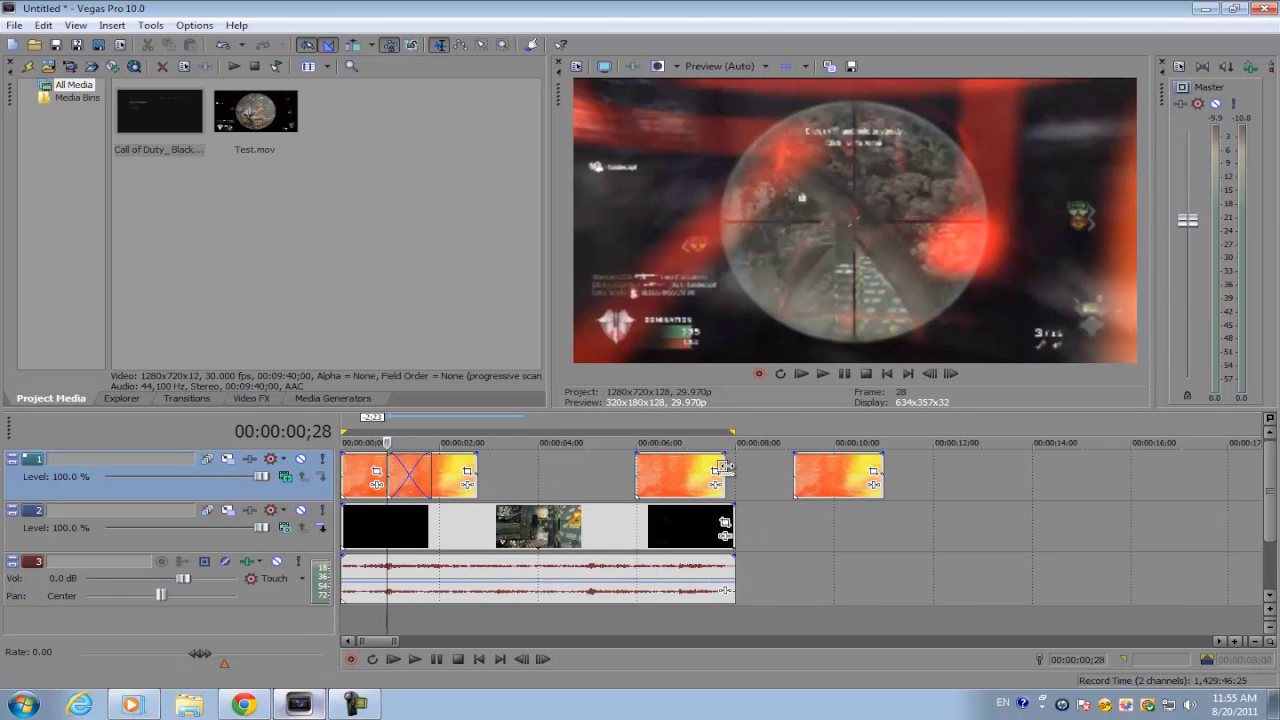
pyautogui.moveTo(722, 466); pyautogui.dragTo(782, 459)
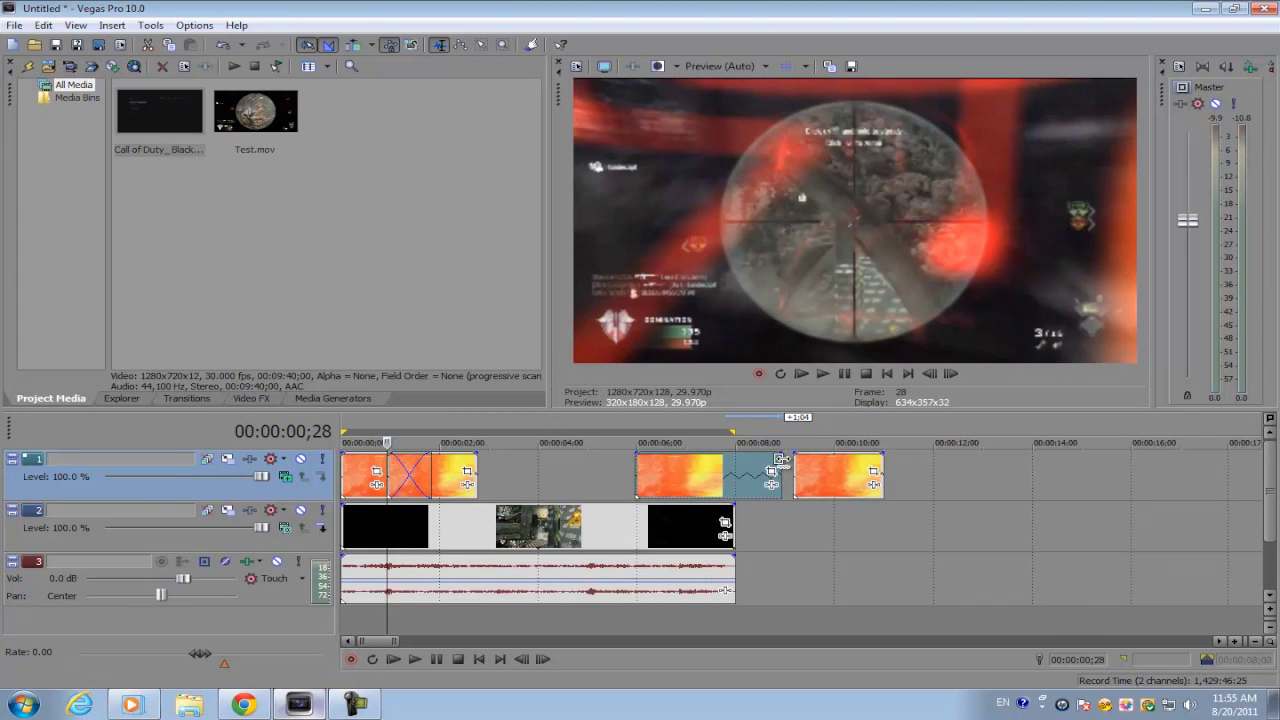
pyautogui.moveTo(782, 459); pyautogui.dragTo(484, 470)
pyautogui.moveTo(826, 480)
pyautogui.mouseDown()
pyautogui.moveTo(538, 482)
pyautogui.moveTo(735, 472)
pyautogui.mouseUp()
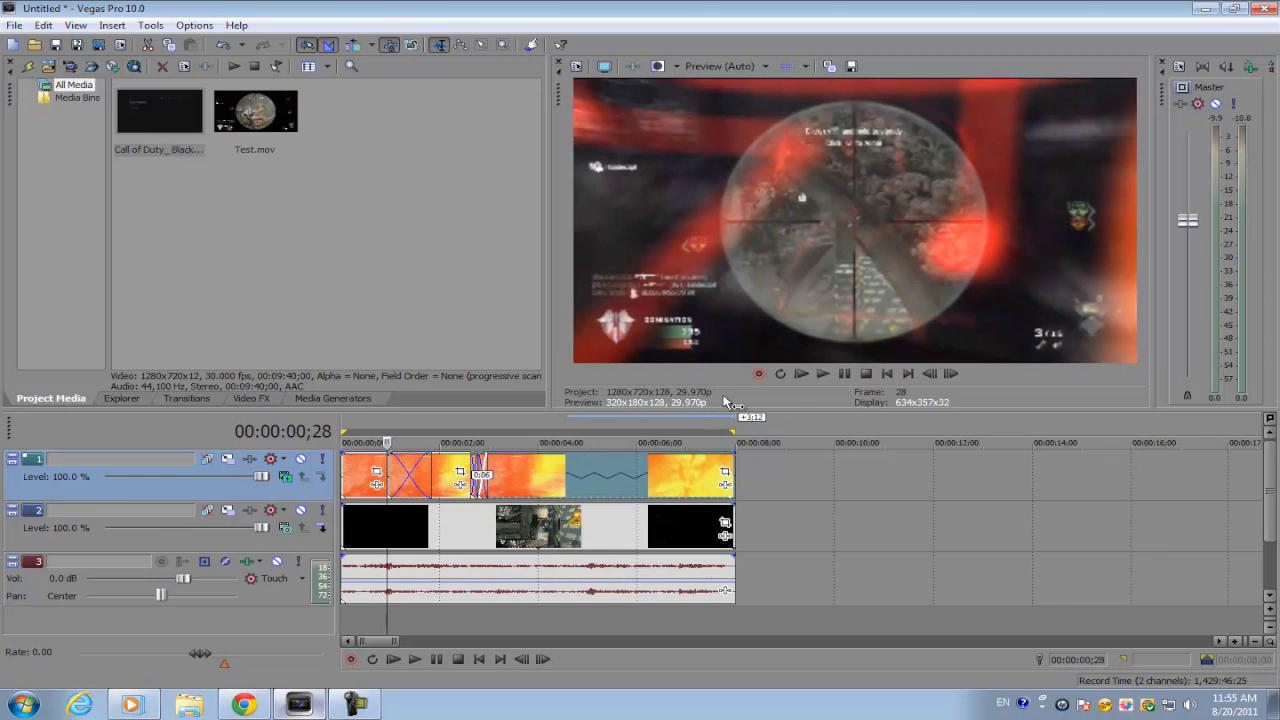
pyautogui.press('space')
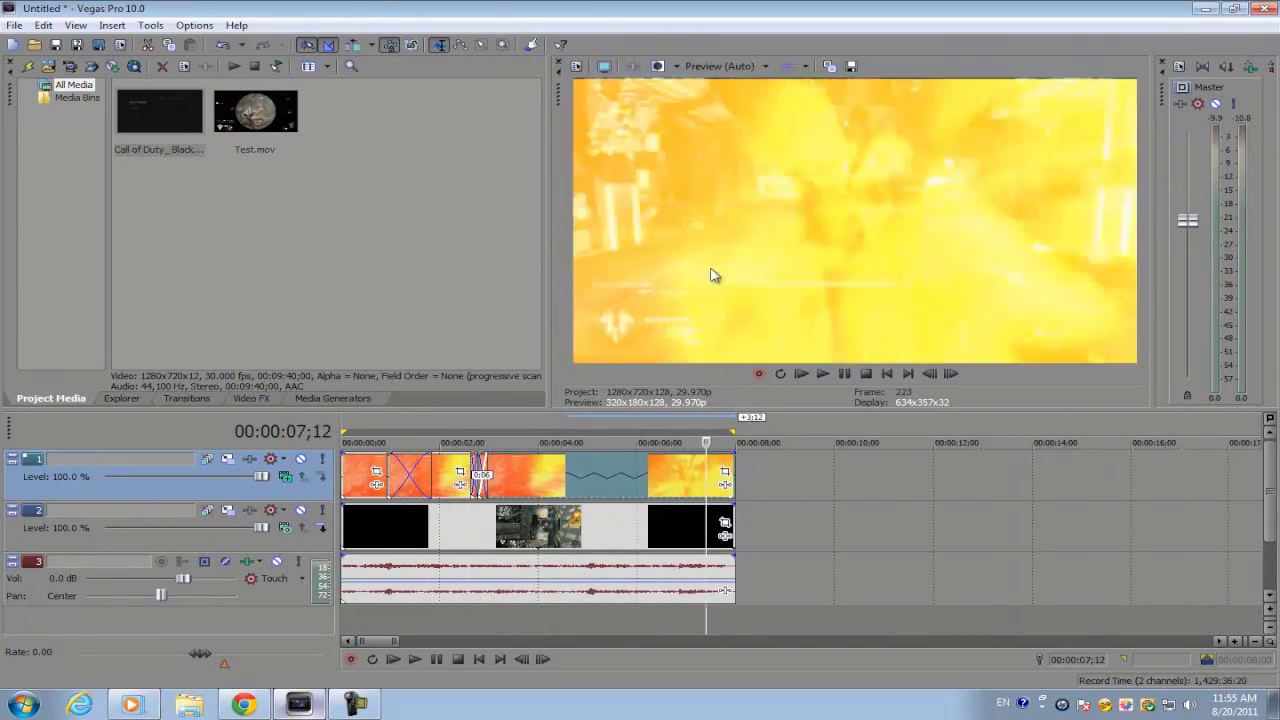
pyautogui.press('space')
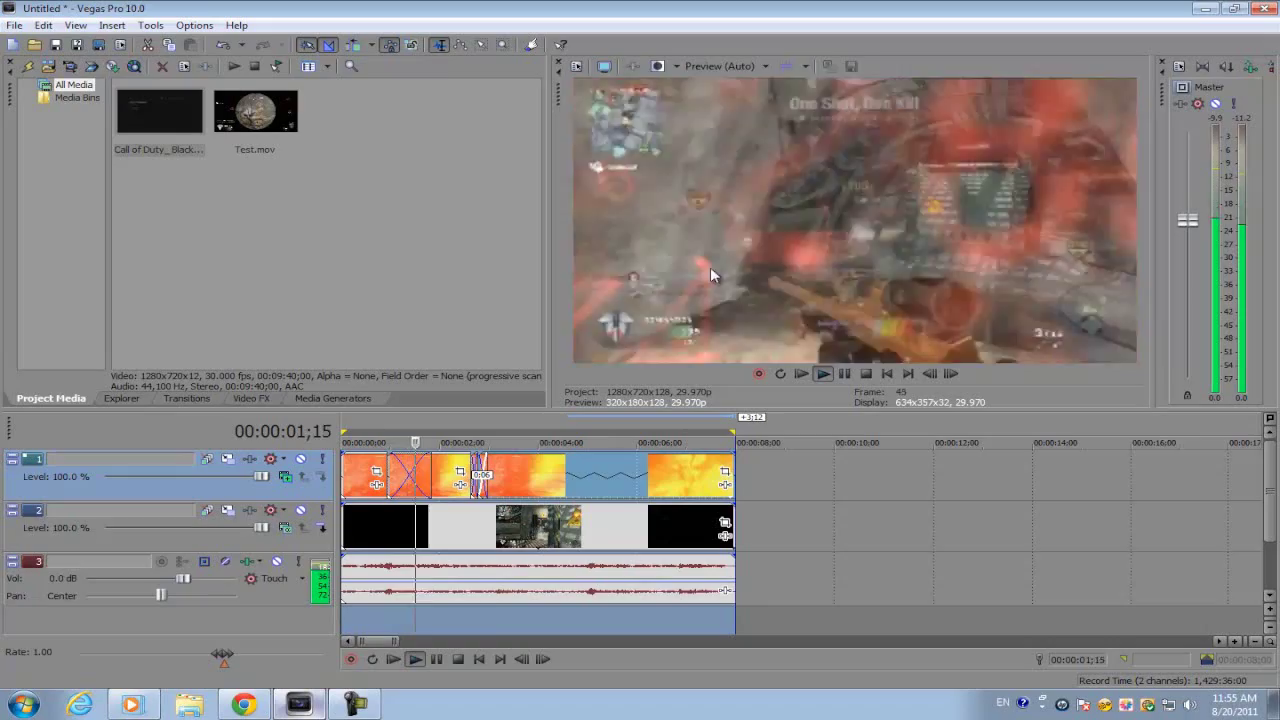